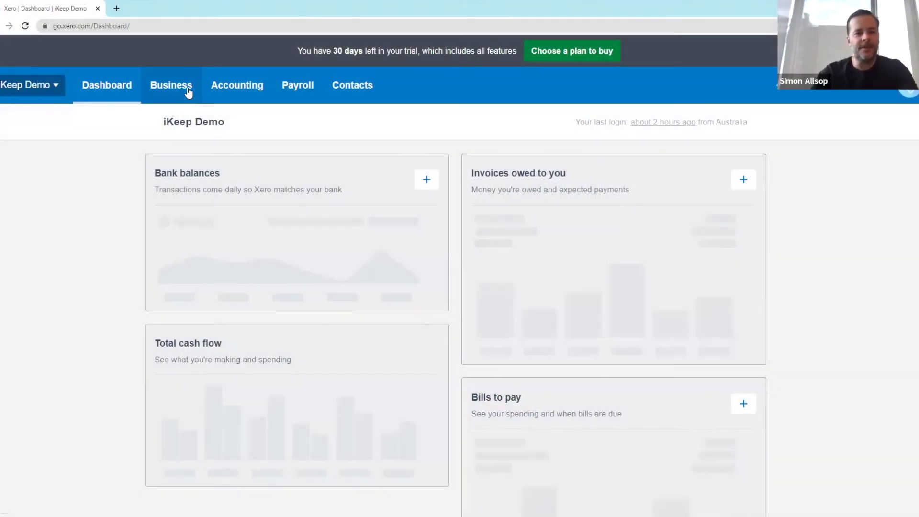
# Open a blank new sales invoice INV-0001 from Business > Invoices and dismiss its help panel
pyautogui.click(187, 91)
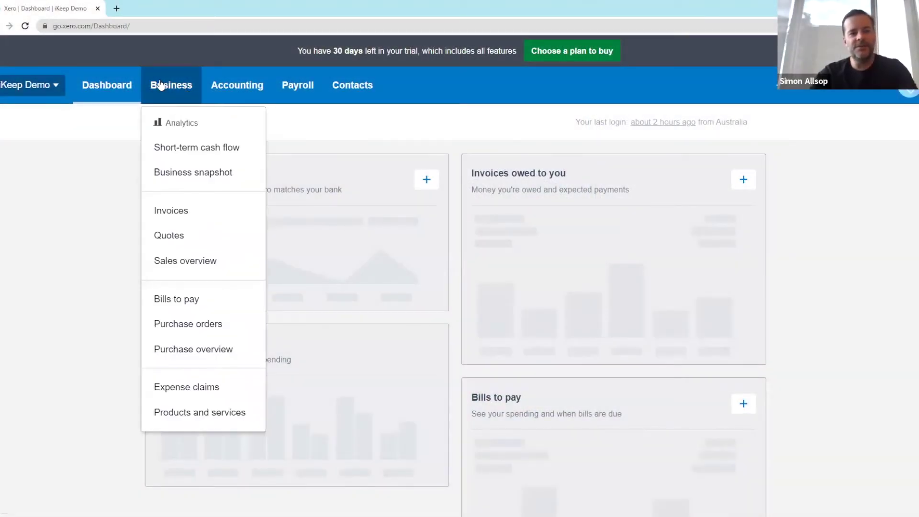
pyautogui.click(180, 210)
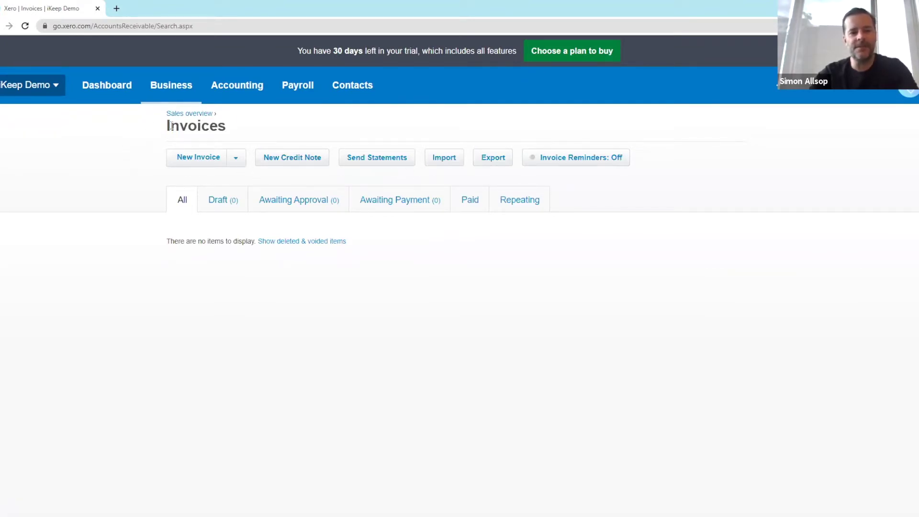
pyautogui.click(203, 158)
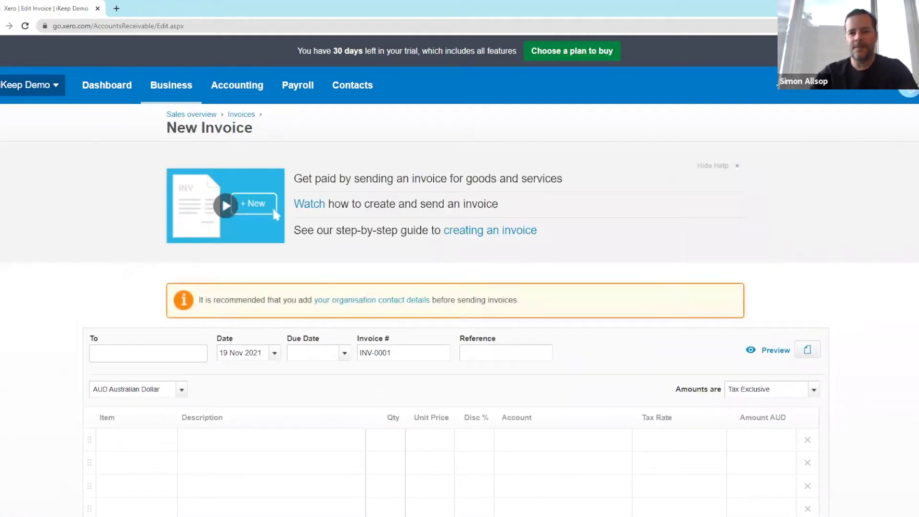
pyautogui.scroll(-1, 908, 144)
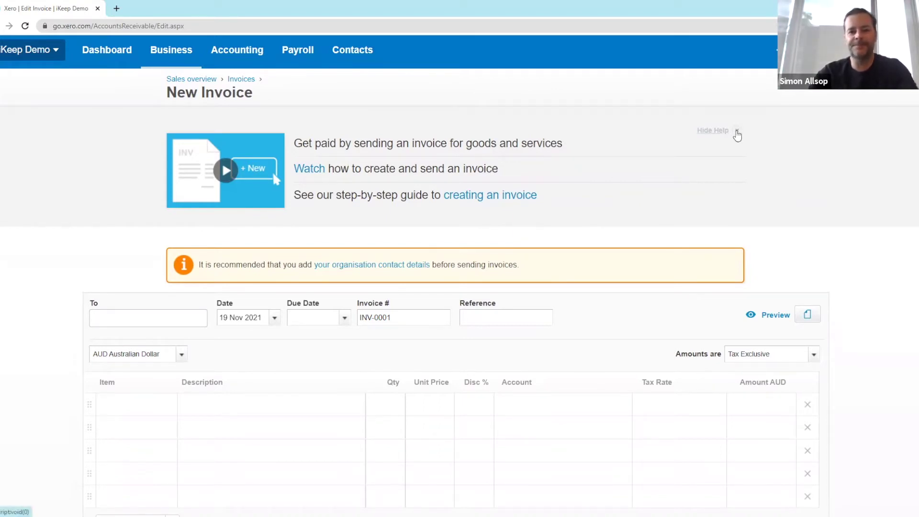
pyautogui.click(734, 131)
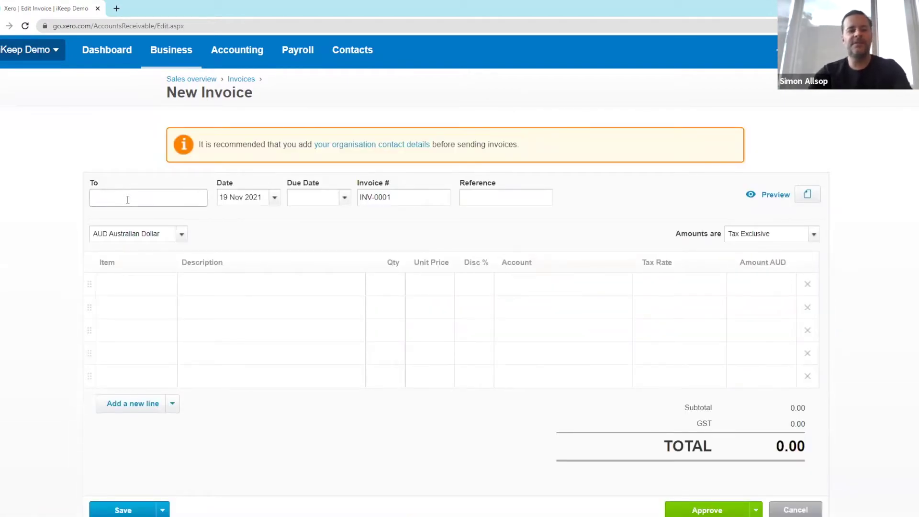
# Address the invoice to new contact 'Customer Name' and set the due date +7 days (26 Nov 2021)
pyautogui.write('C')
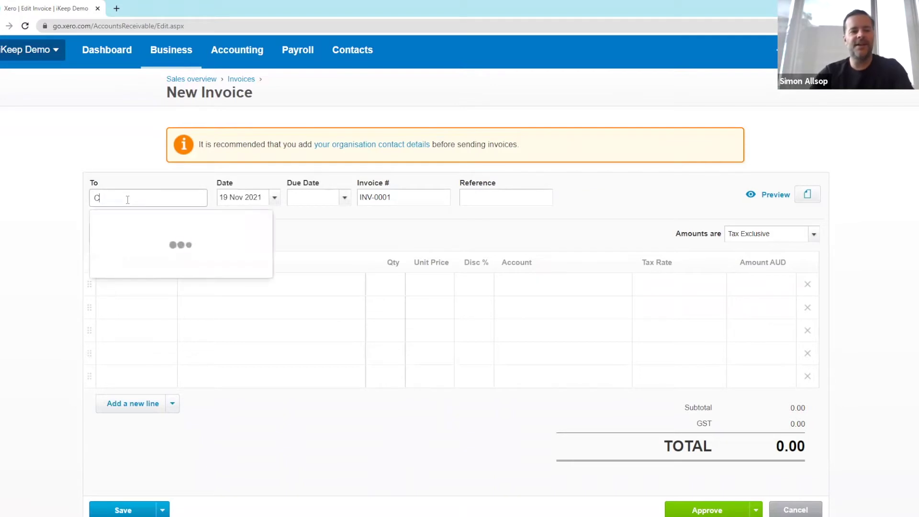
pyautogui.write('ustomer Name')
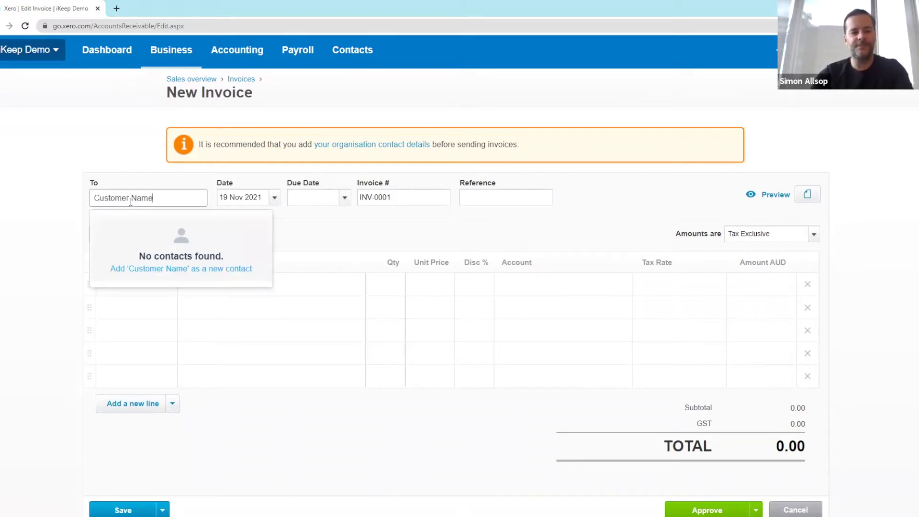
pyautogui.press('Tab')
pyautogui.press('Tab')
pyautogui.hotkey('shift', 'Tab')
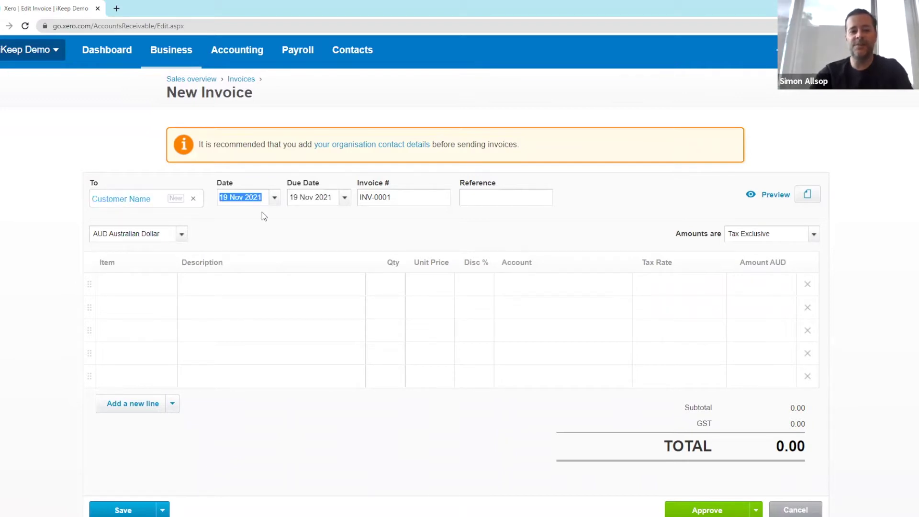
pyautogui.press('Tab')
pyautogui.write('+7')
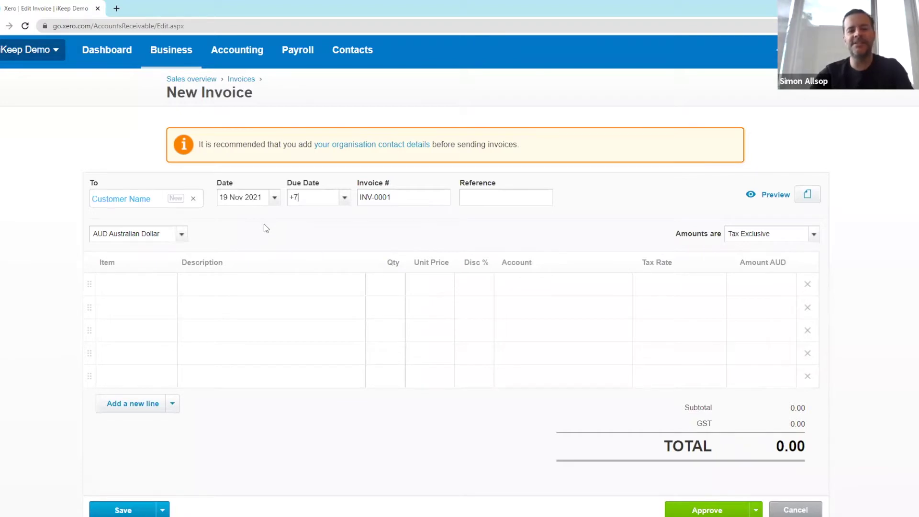
pyautogui.press('Tab')
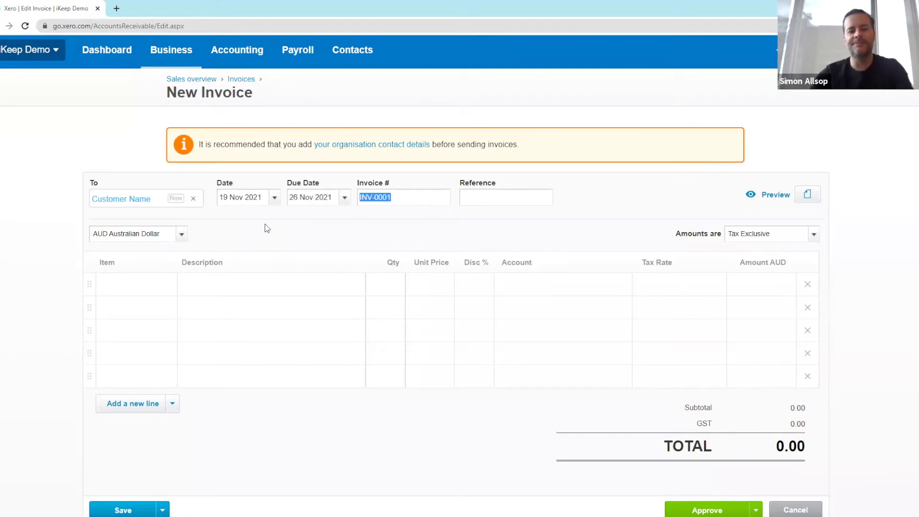
pyautogui.press('End')
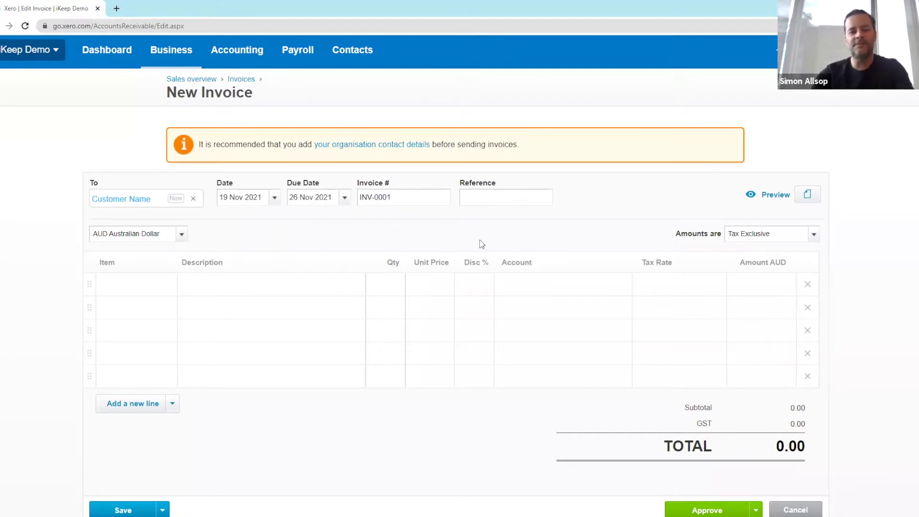
pyautogui.click(255, 286)
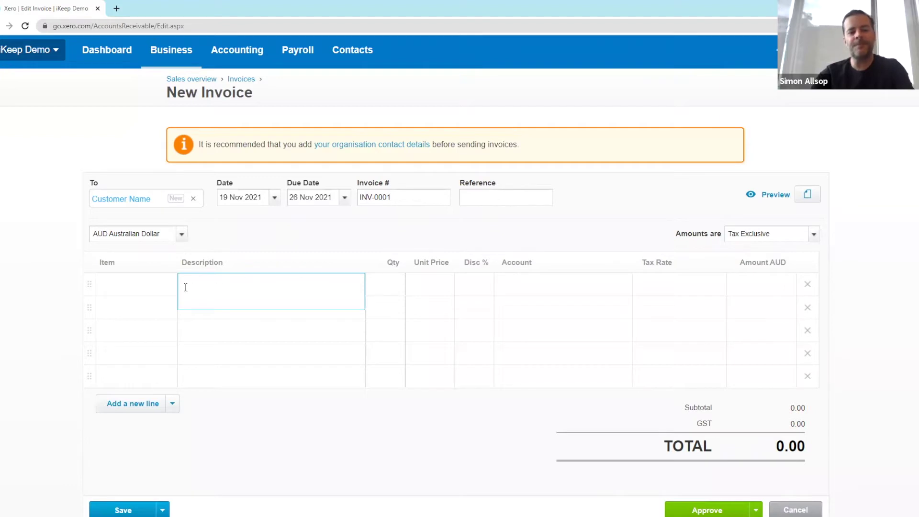
# Add line 'Work that I did this week', quantity 30 at 30.00, totalling 990.00 including GST
pyautogui.click(157, 285)
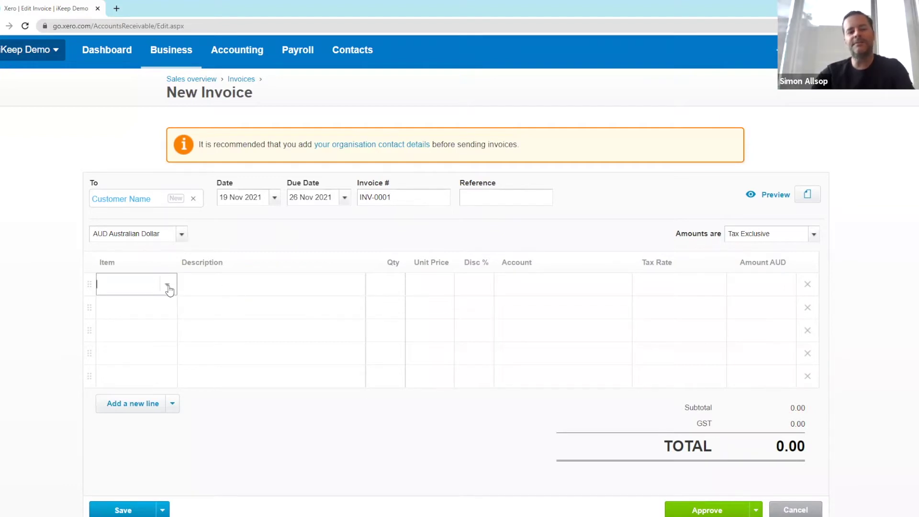
pyautogui.click(167, 285)
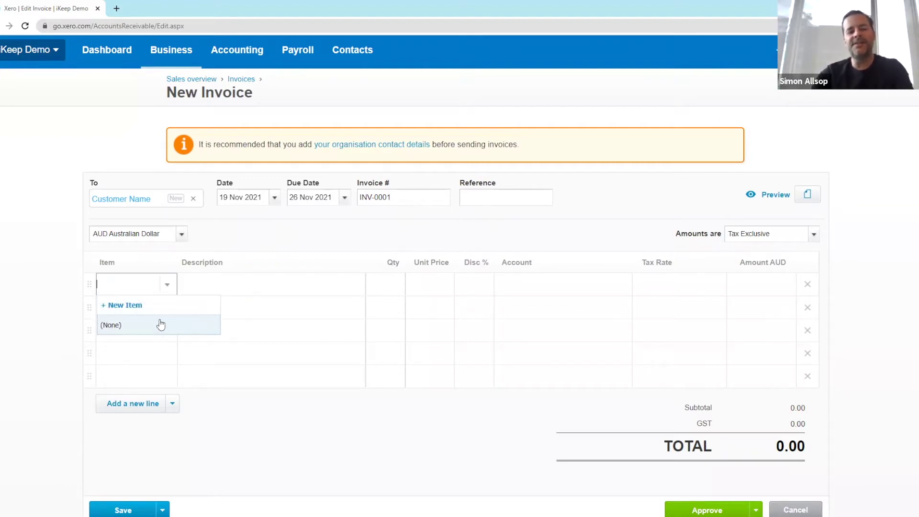
pyautogui.click(167, 285)
pyautogui.click(207, 280)
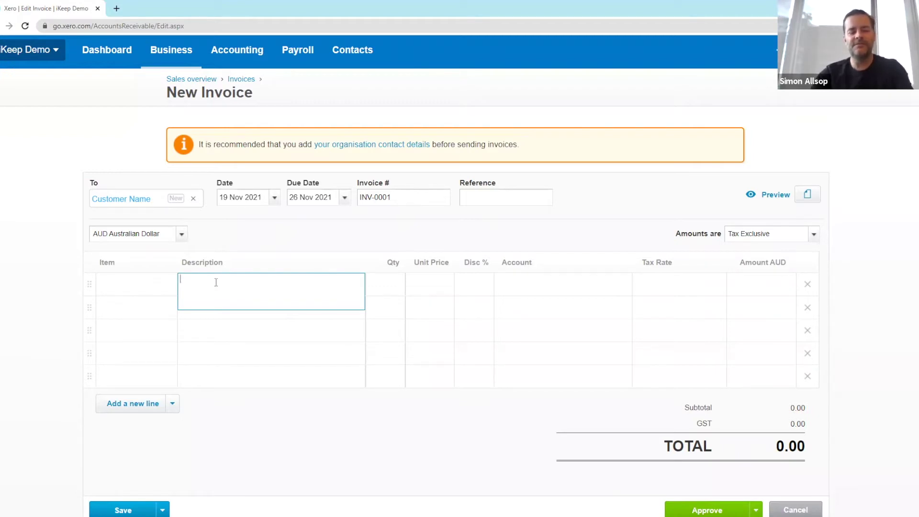
pyautogui.write('Wore')
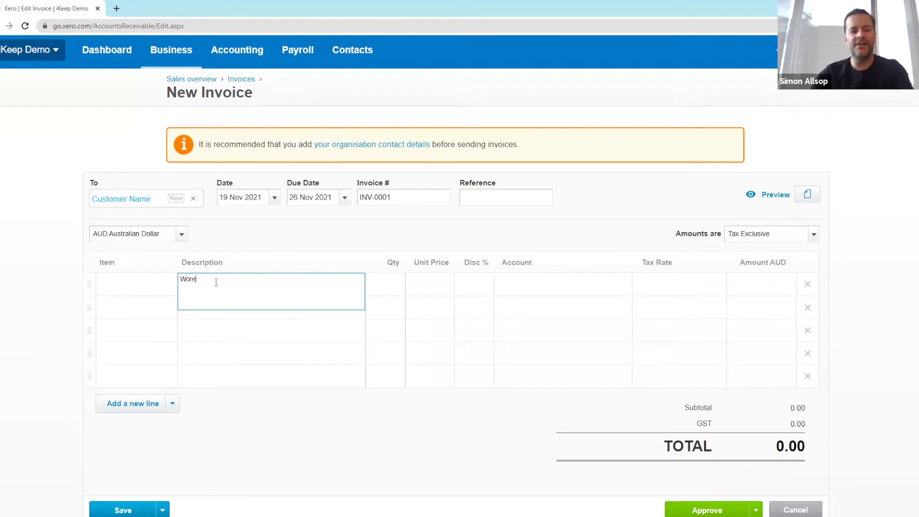
pyautogui.write(' that I did this week')
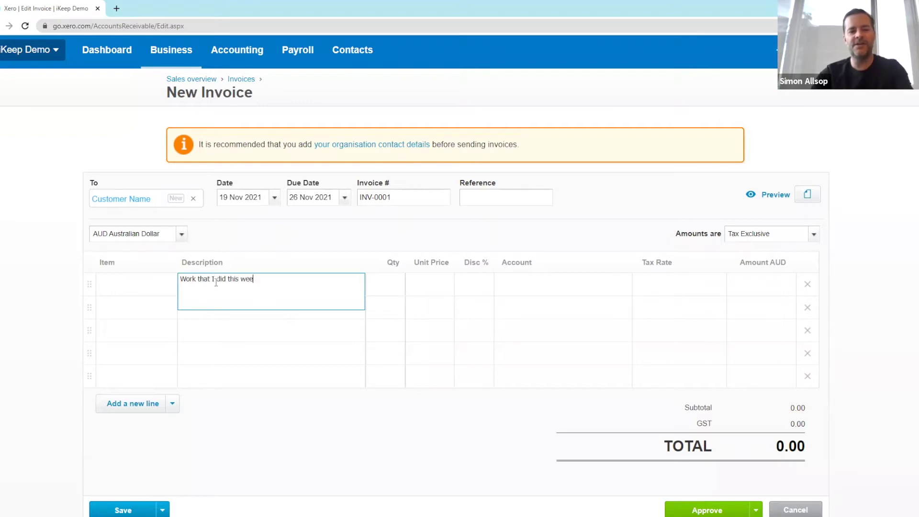
pyautogui.press('Tab')
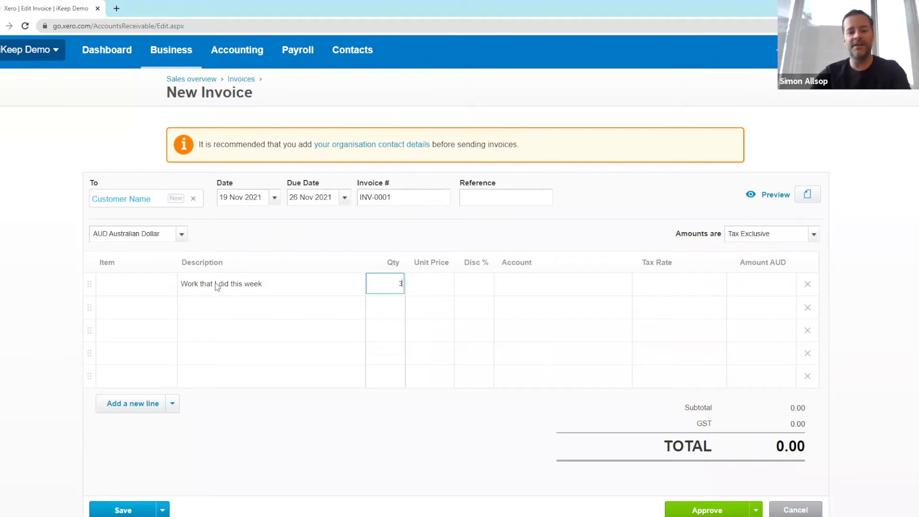
pyautogui.press('Tab')
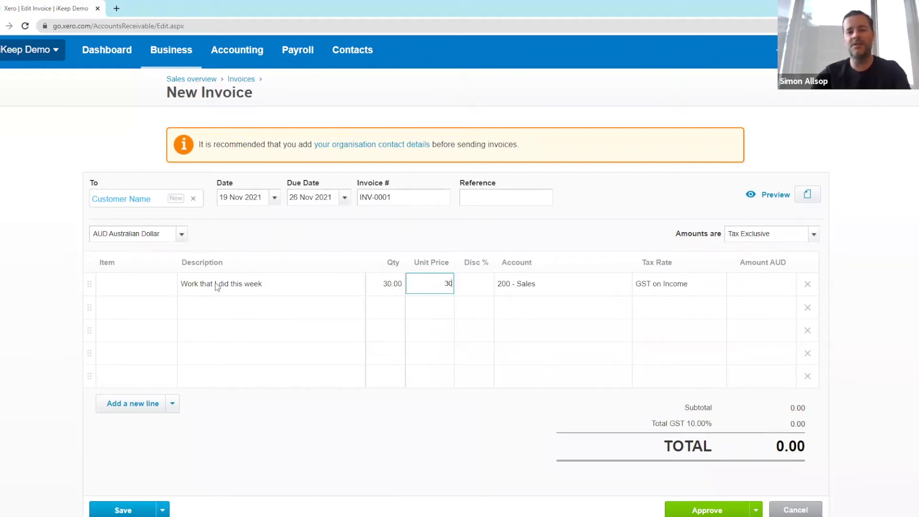
pyautogui.press('Tab')
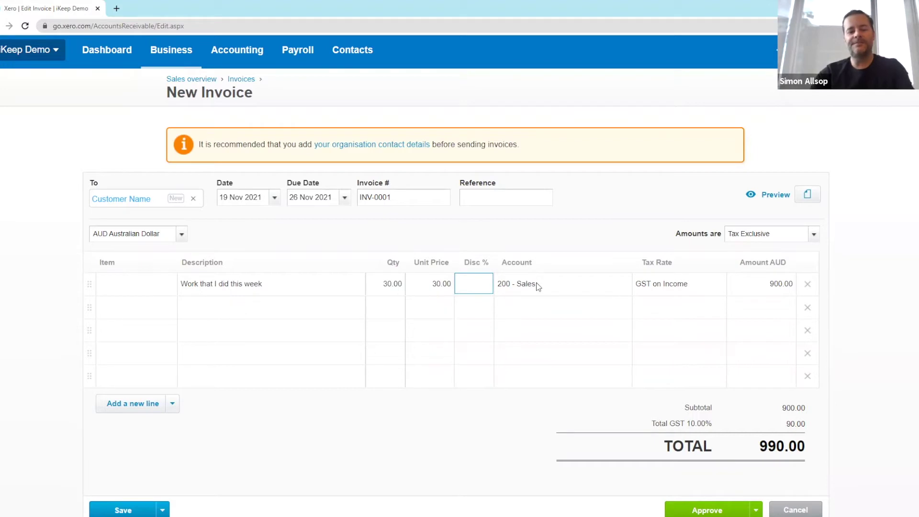
pyautogui.click(554, 283)
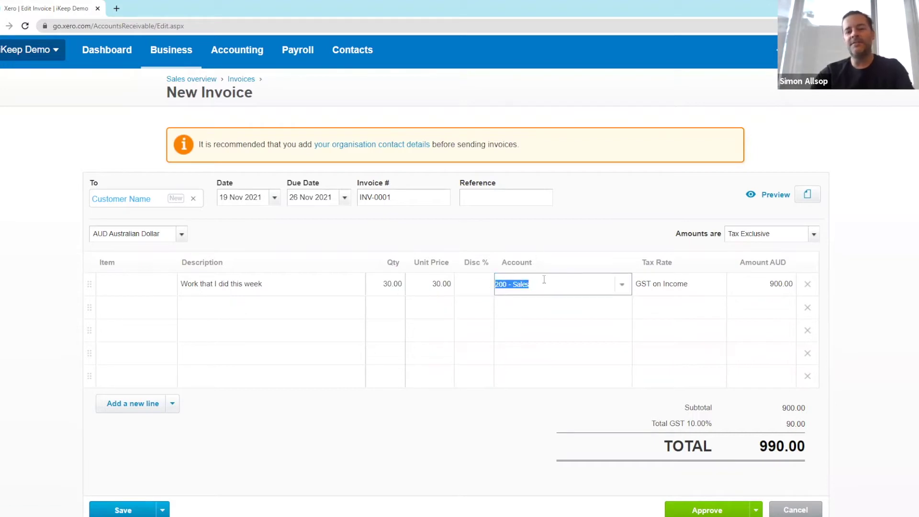
pyautogui.press('Tab')
pyautogui.click(545, 283)
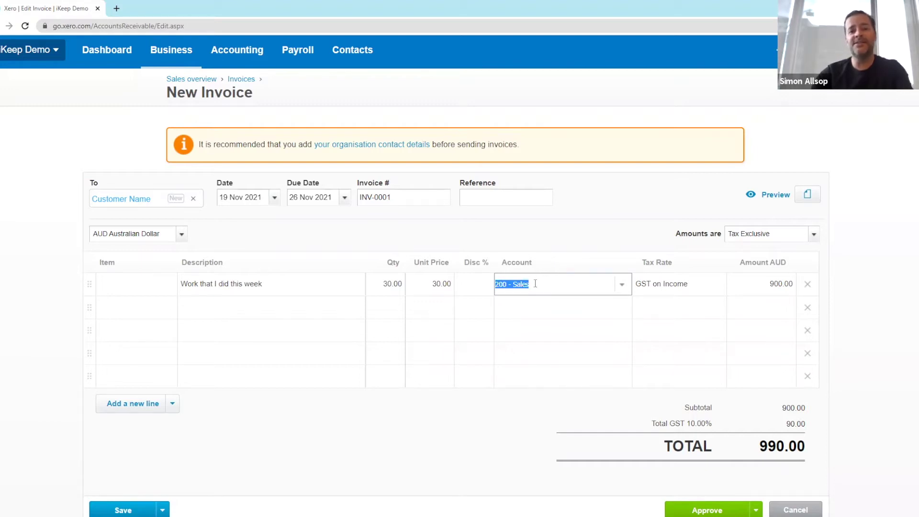
pyautogui.click(535, 283)
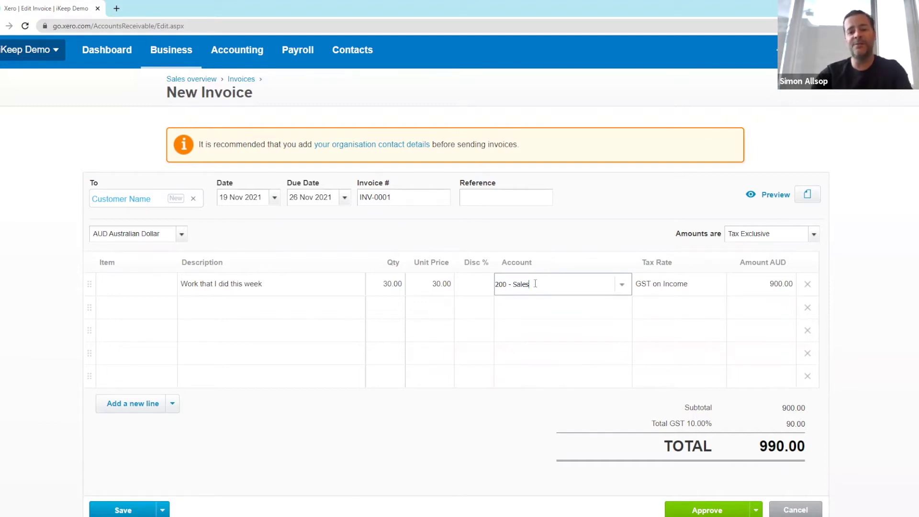
pyautogui.click(622, 284)
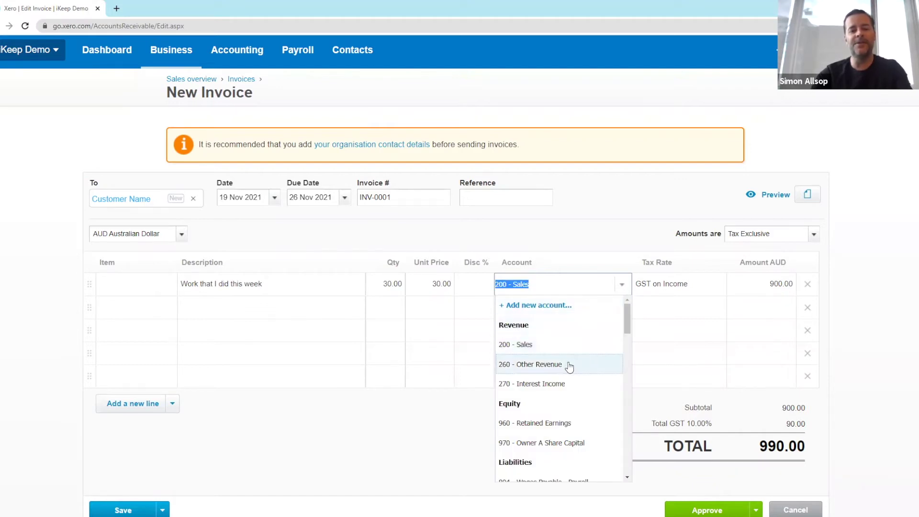
pyautogui.click(565, 351)
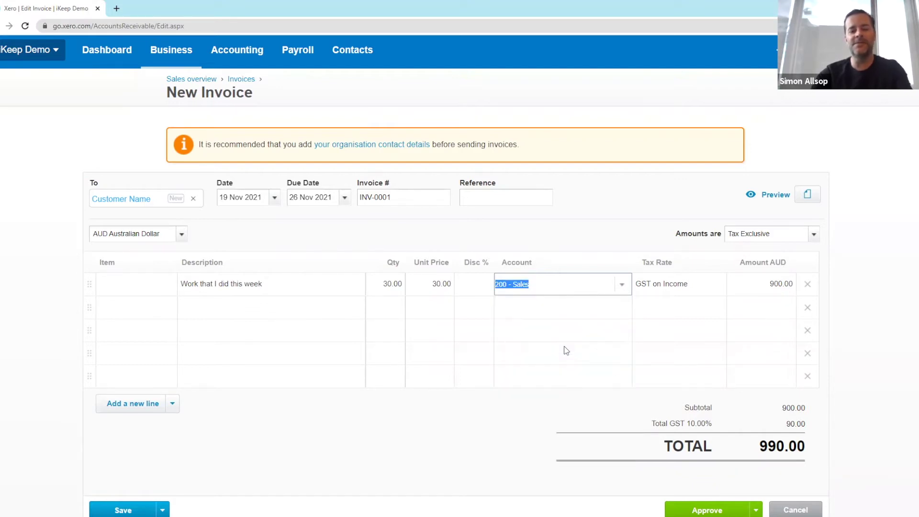
pyautogui.click(666, 284)
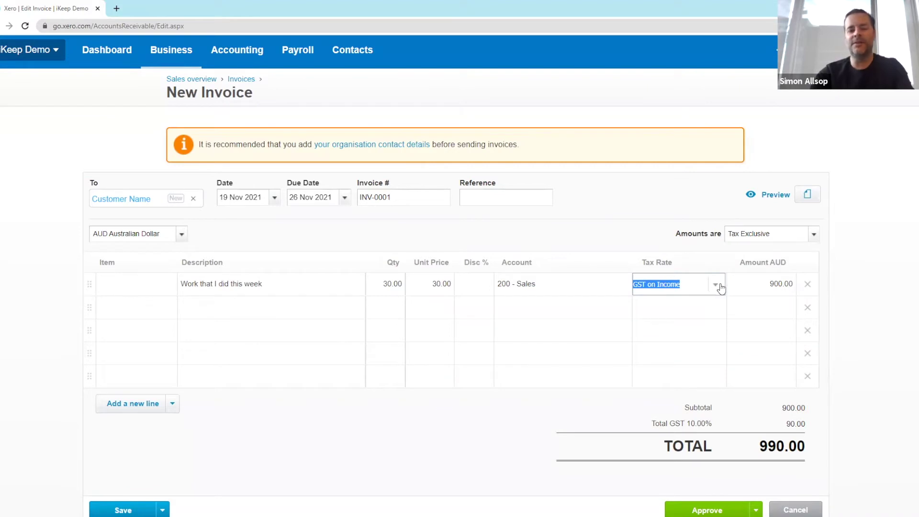
pyautogui.press('Tab')
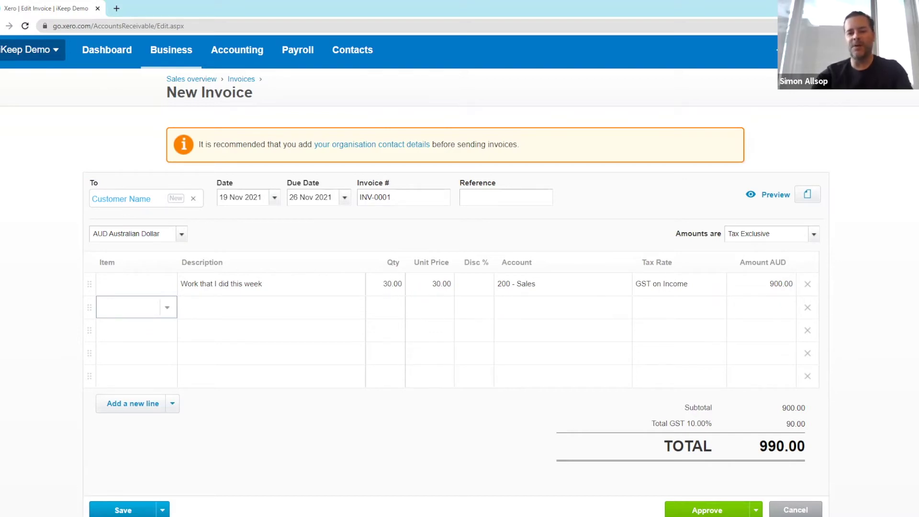
pyautogui.scroll(-1, 874, 322)
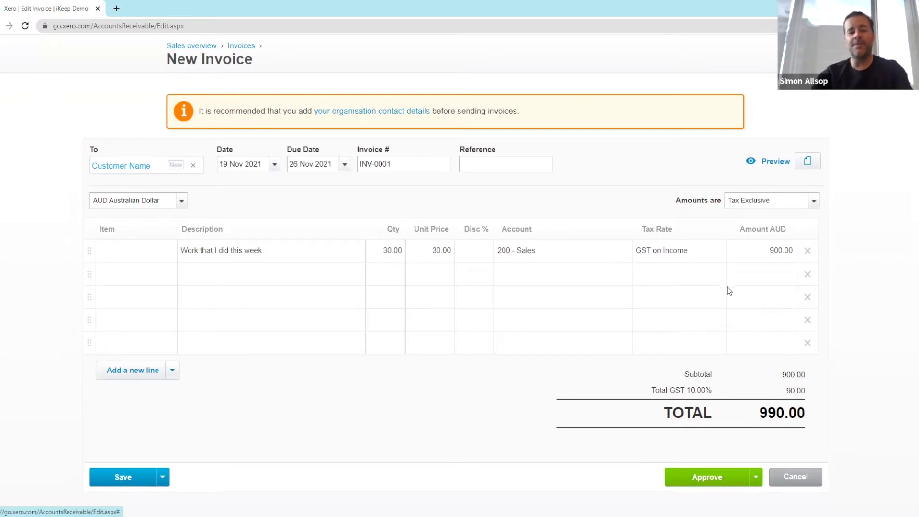
pyautogui.click(705, 476)
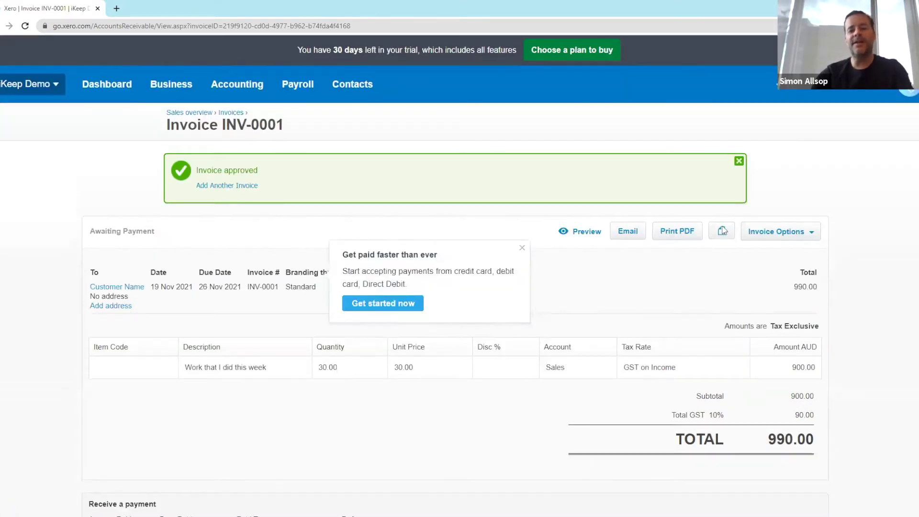
# Print INV-0001 to PDF, leaving the invoice as-is rather than marked as sent
pyautogui.click(624, 246)
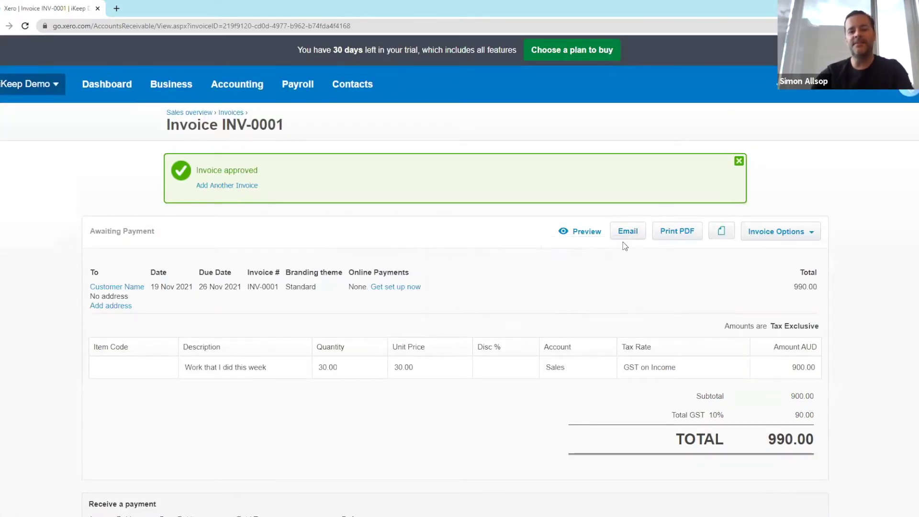
pyautogui.click(627, 231)
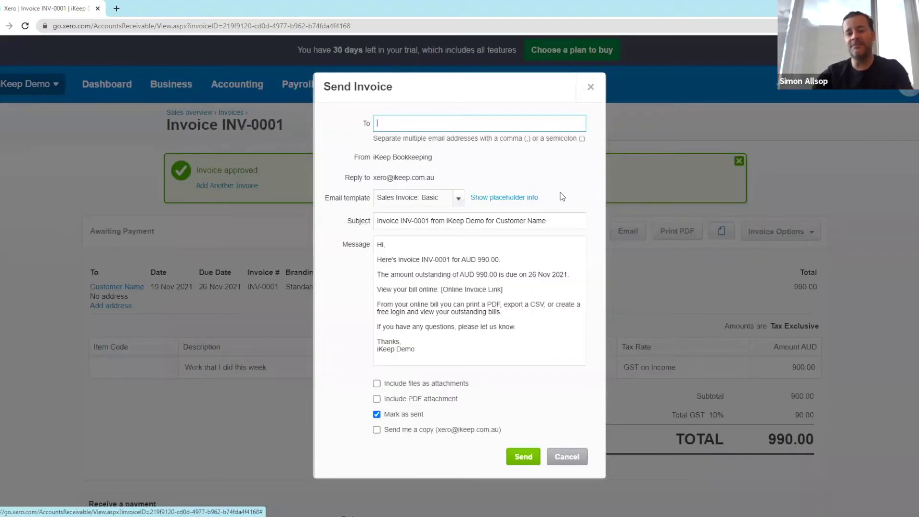
pyautogui.click(566, 457)
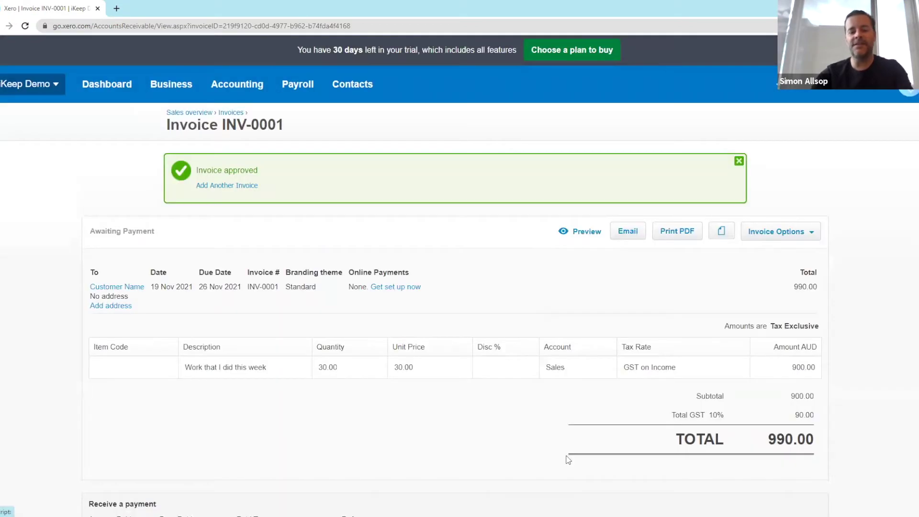
pyautogui.click(685, 234)
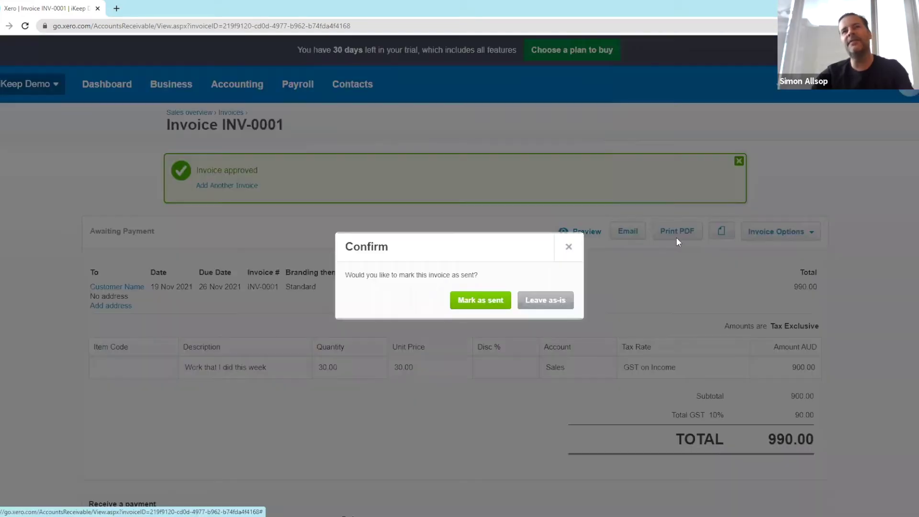
pyautogui.click(546, 300)
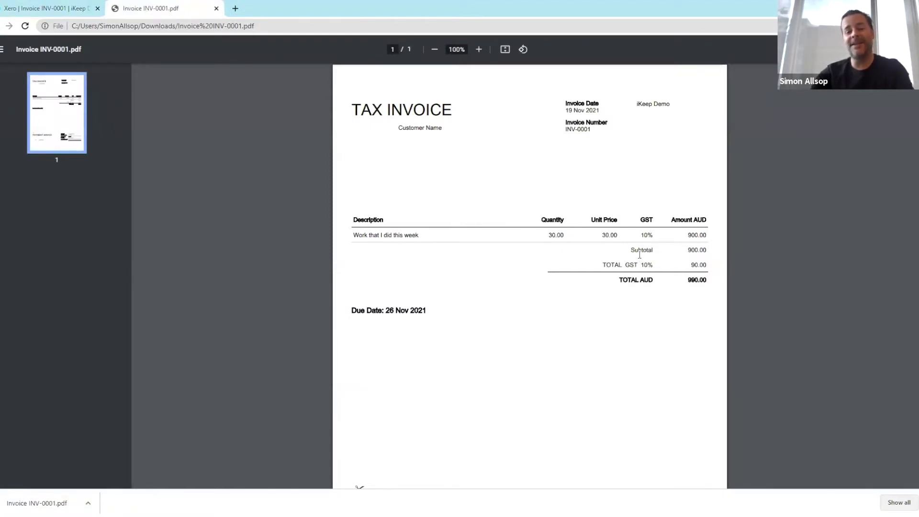
# Scroll the INV-0001 PDF down to the Payment Advice section, then close the PDF tab
pyautogui.scroll(-1, 529, 287)
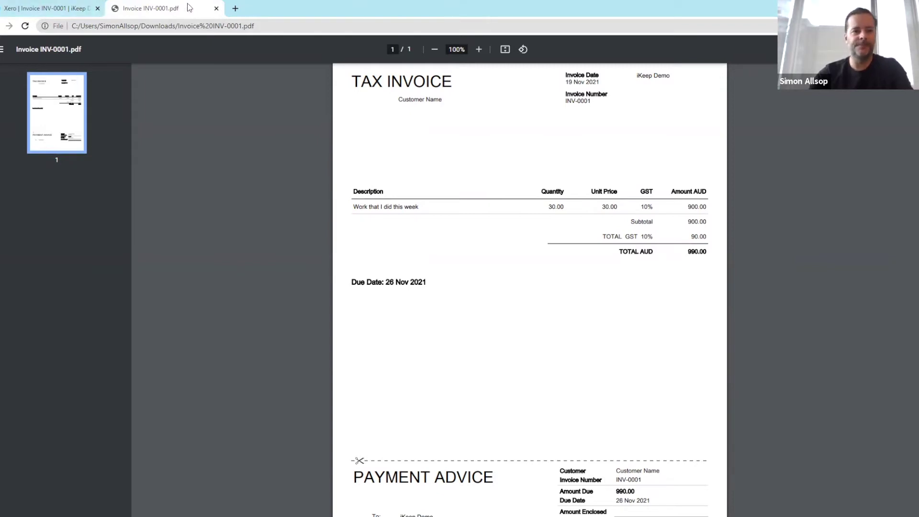
pyautogui.click(216, 9)
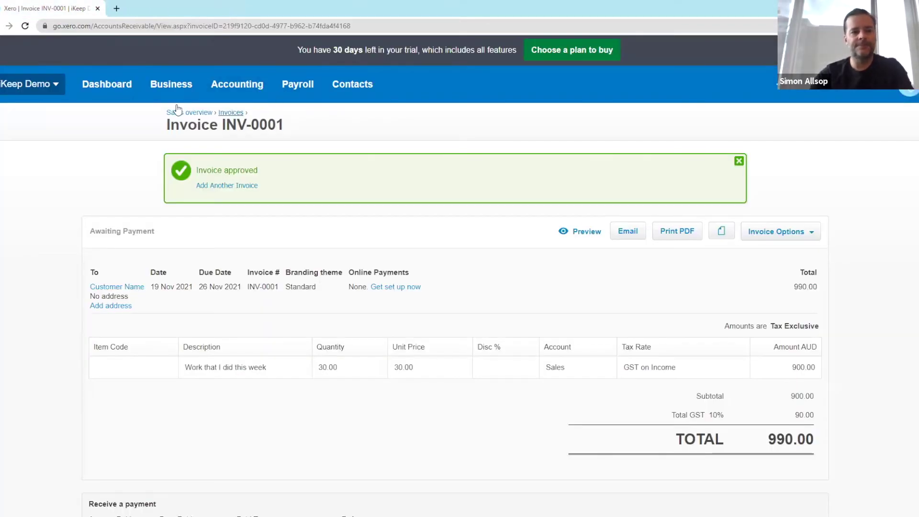
# Choose Settings from the iKeep Demo organisation menu
pyautogui.click(39, 85)
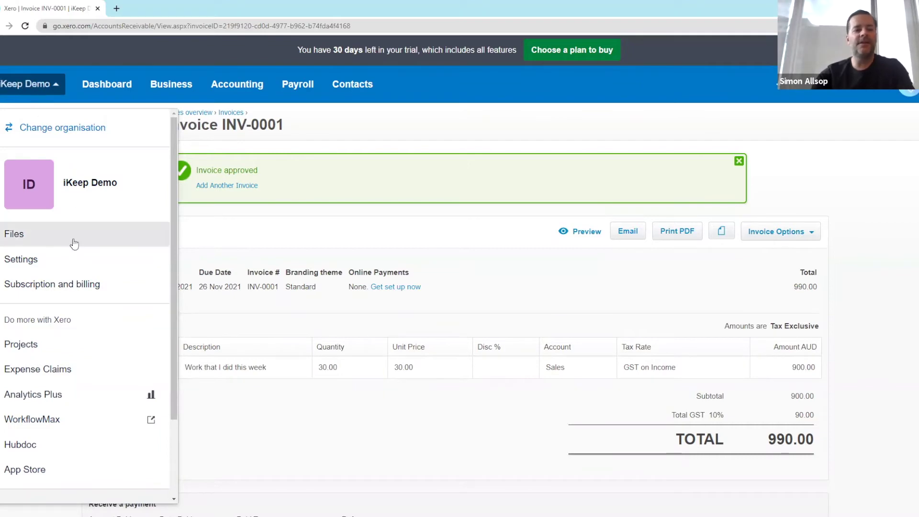
pyautogui.click(61, 261)
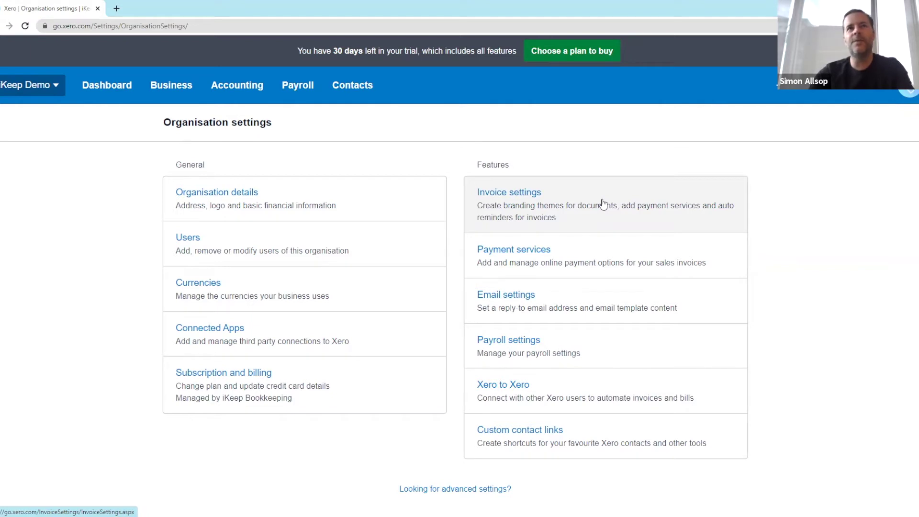
# In Invoice settings, cancel the logo upload and edit the Standard branding theme instead
pyautogui.click(620, 204)
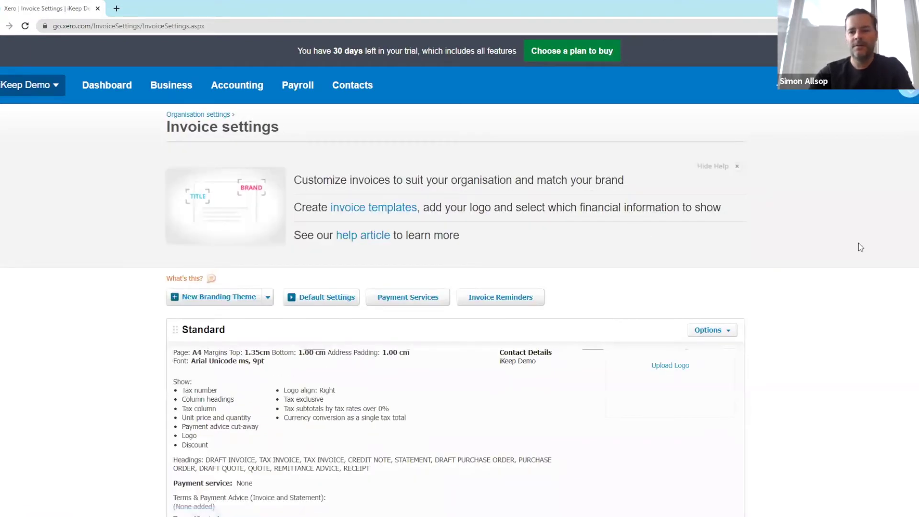
pyautogui.scroll(-2, 813, 251)
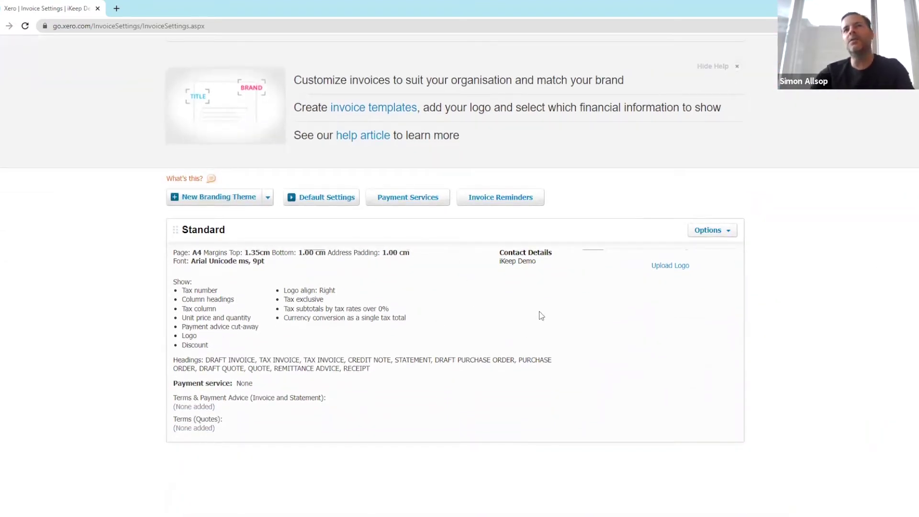
pyautogui.click(670, 266)
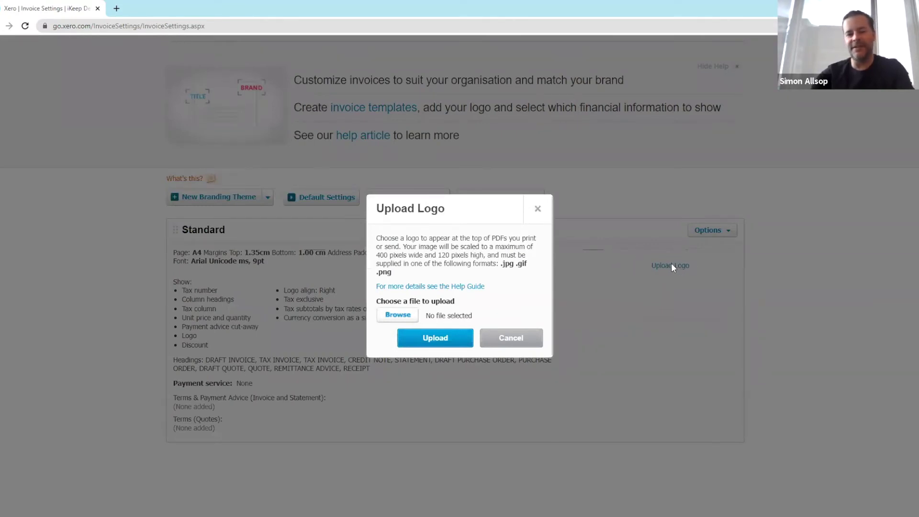
pyautogui.click(401, 316)
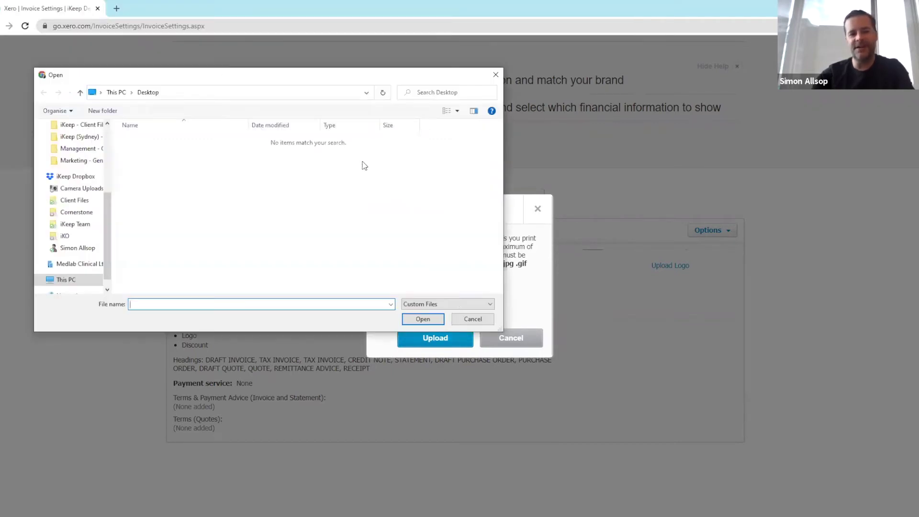
pyautogui.click(472, 320)
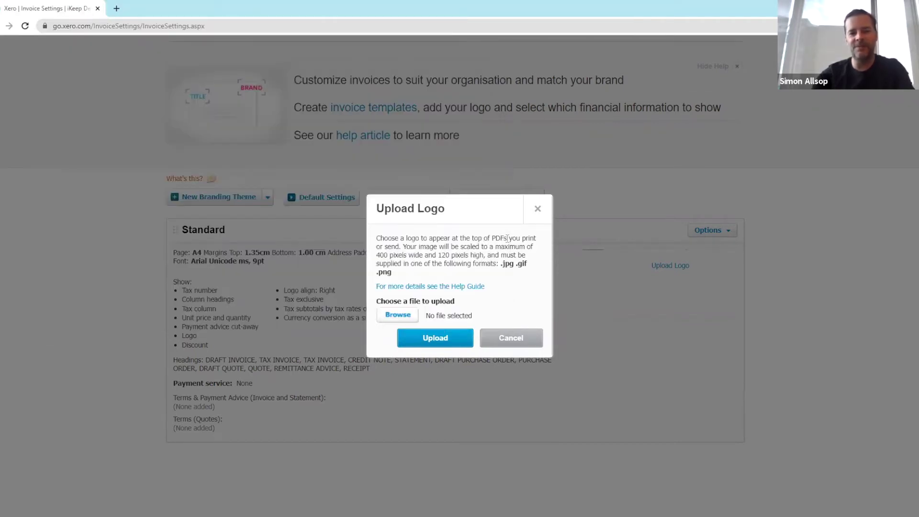
pyautogui.click(514, 340)
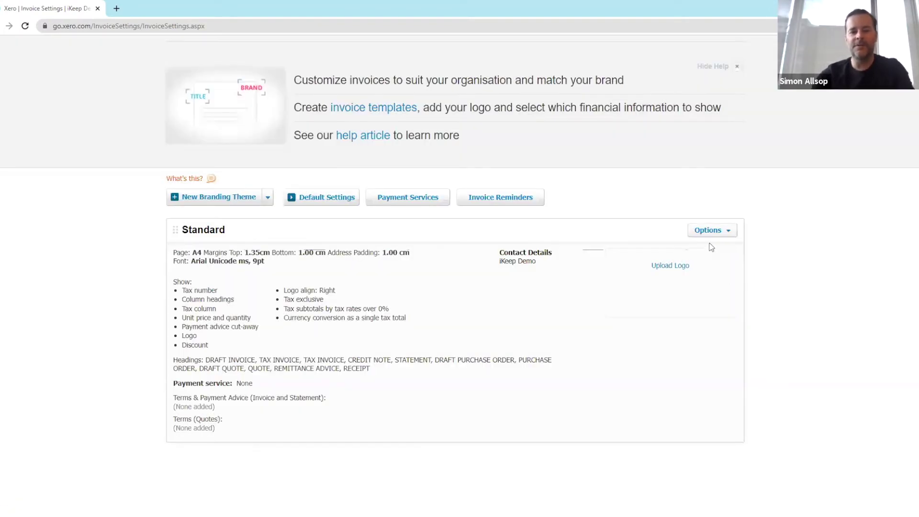
pyautogui.click(723, 238)
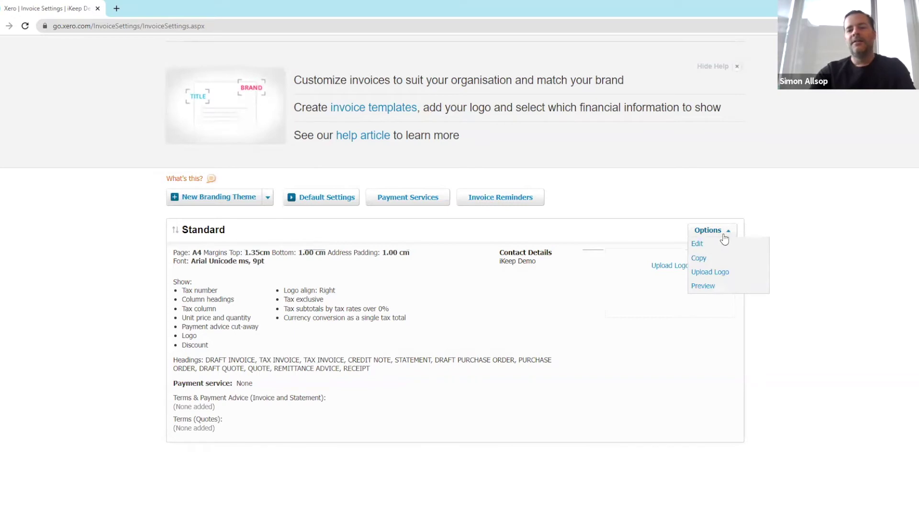
pyautogui.click(718, 244)
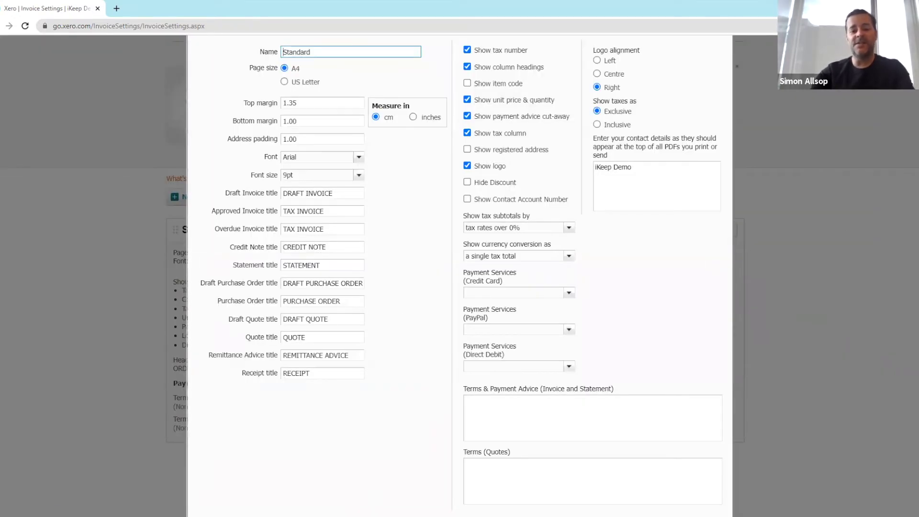
# Enter terms 'Please pay by Bank Transfer to:' followed by BSB and account-number lines, then save
pyautogui.scroll(-1, 680, 324)
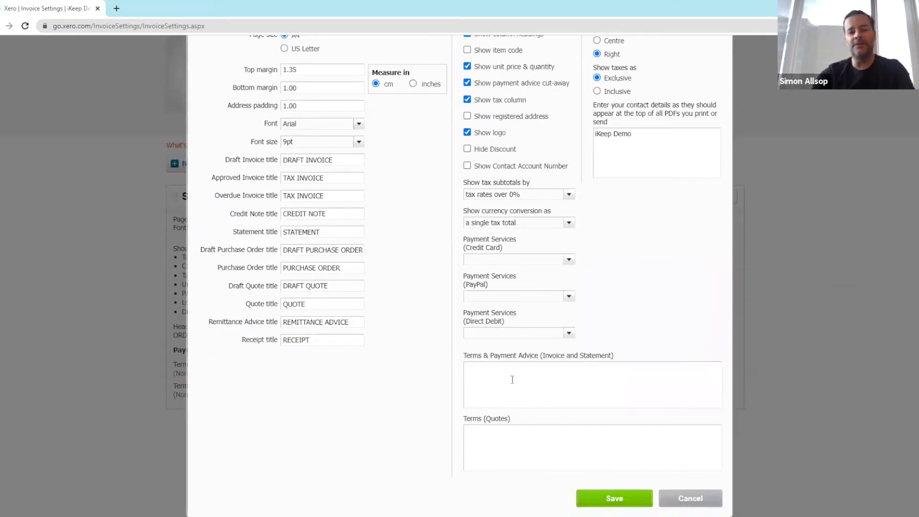
pyautogui.click(512, 380)
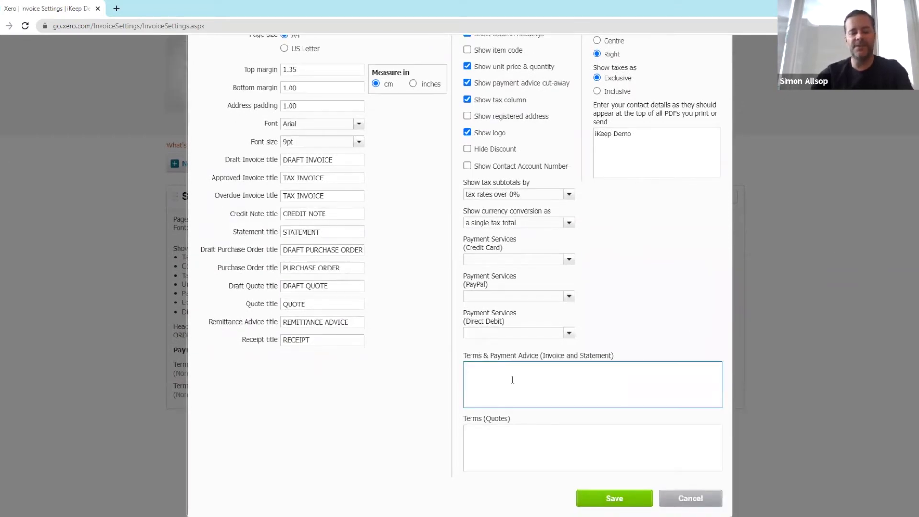
pyautogui.write('Please ')
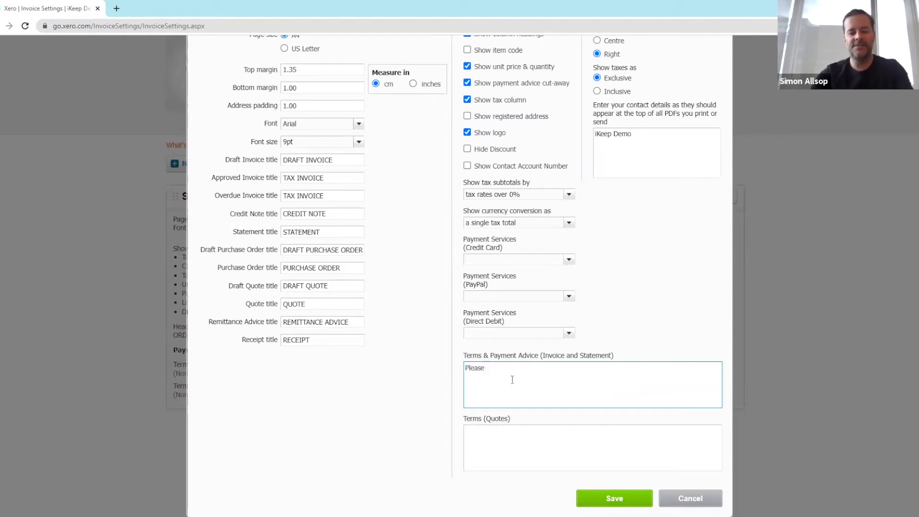
pyautogui.write('pay by Ba')
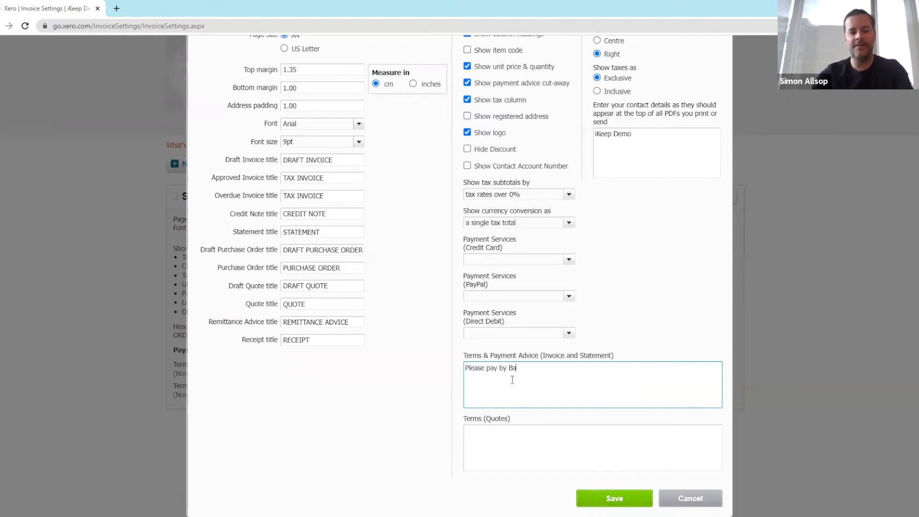
pyautogui.write('nk Transfer to:')
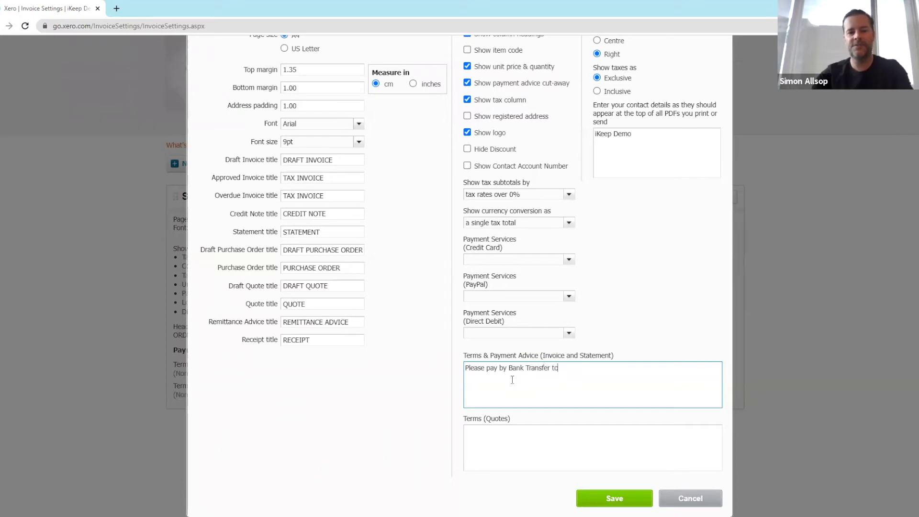
pyautogui.press('Return')
pyautogui.write('BSB')
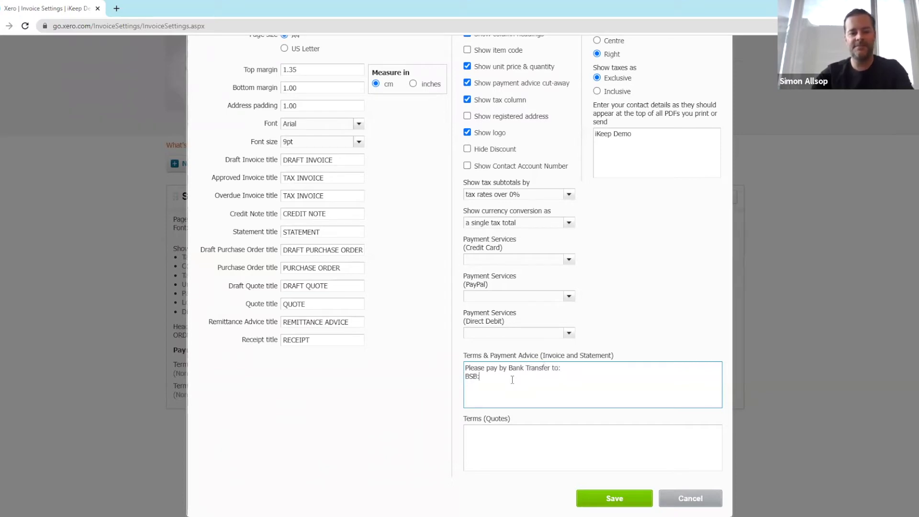
pyautogui.write(': 000-')
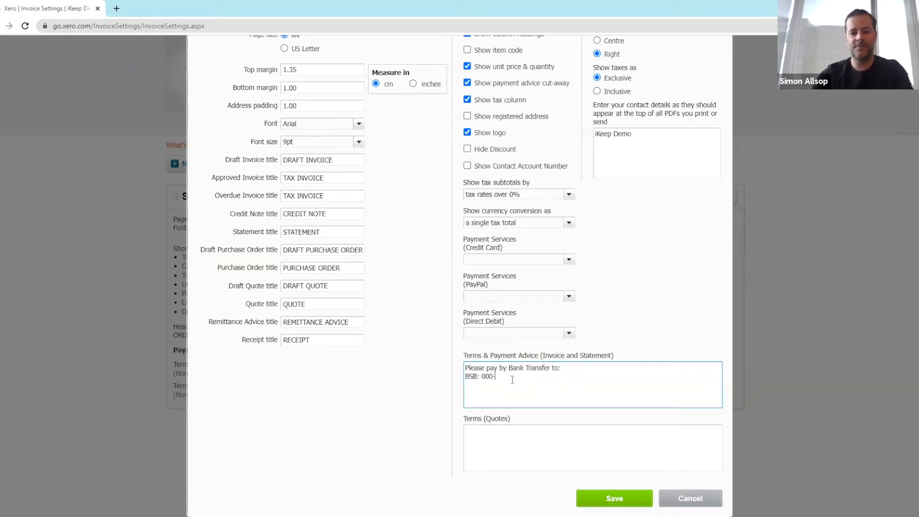
pyautogui.write('000')
pyautogui.press('Return')
pyautogui.write('A')
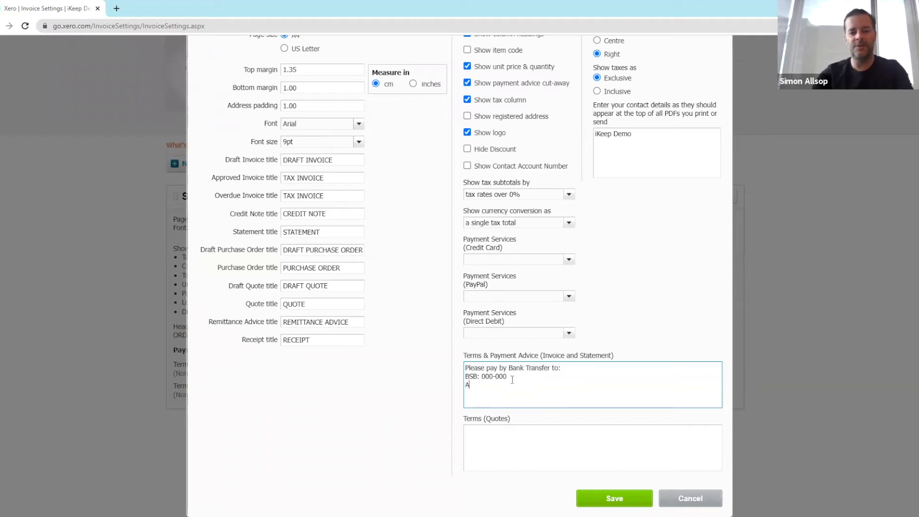
pyautogui.write('ccounts: ')
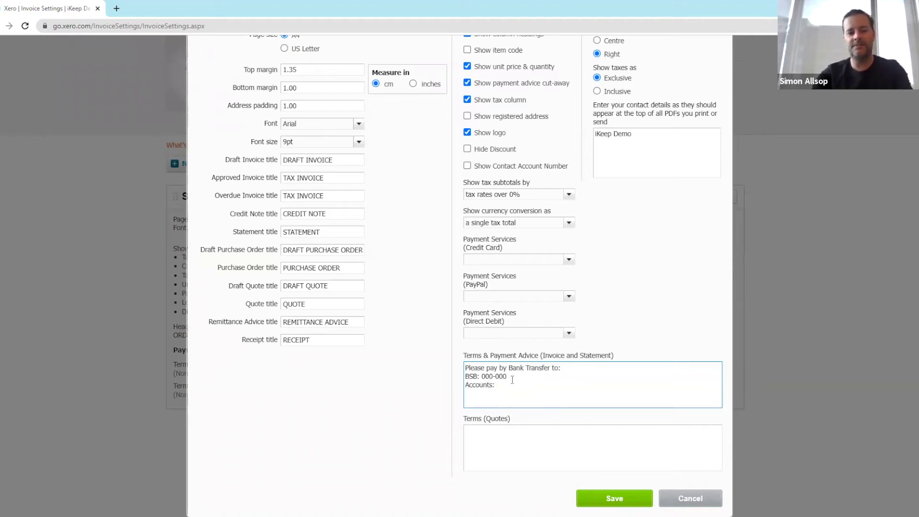
pyautogui.press('BackSpace')
pyautogui.press('BackSpace')
pyautogui.press('BackSpace')
pyautogui.write(': 0')
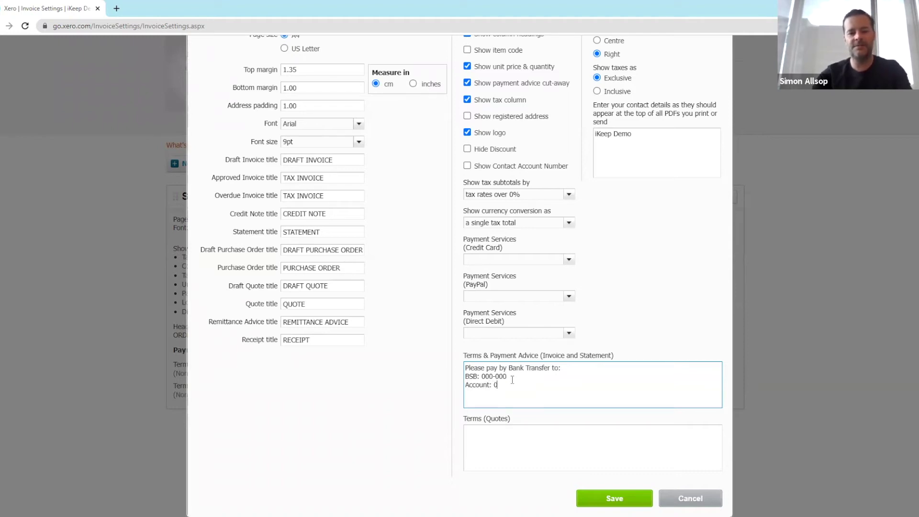
pyautogui.write('000-0000')
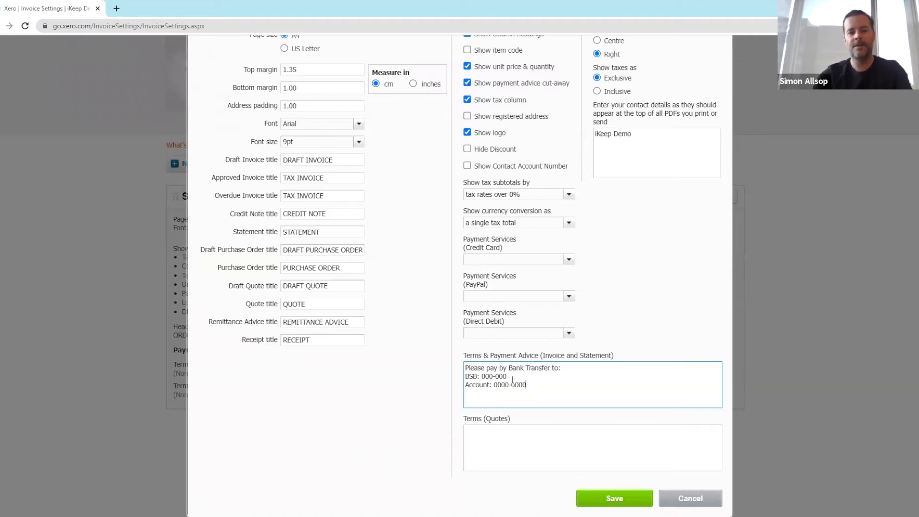
pyautogui.click(615, 498)
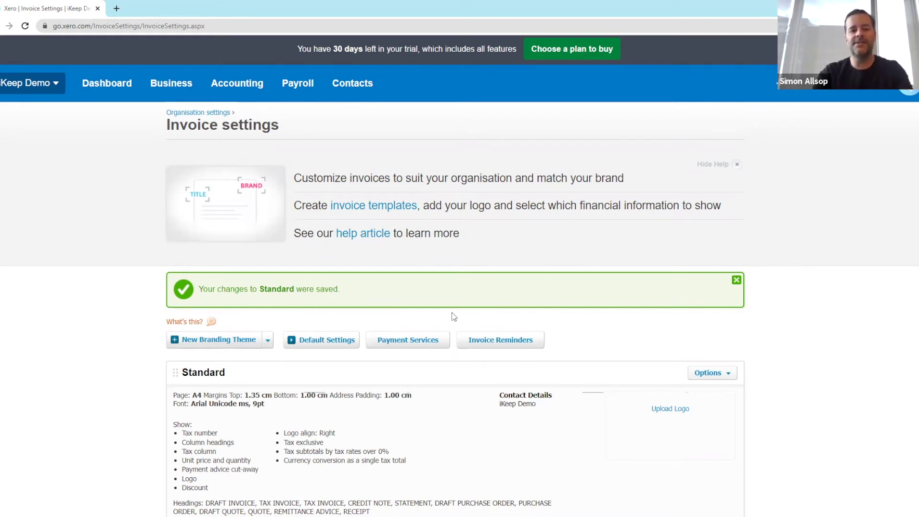
# Scroll Invoice settings to check the saved Standard theme, its payment service still None
pyautogui.scroll(-1, 454, 317)
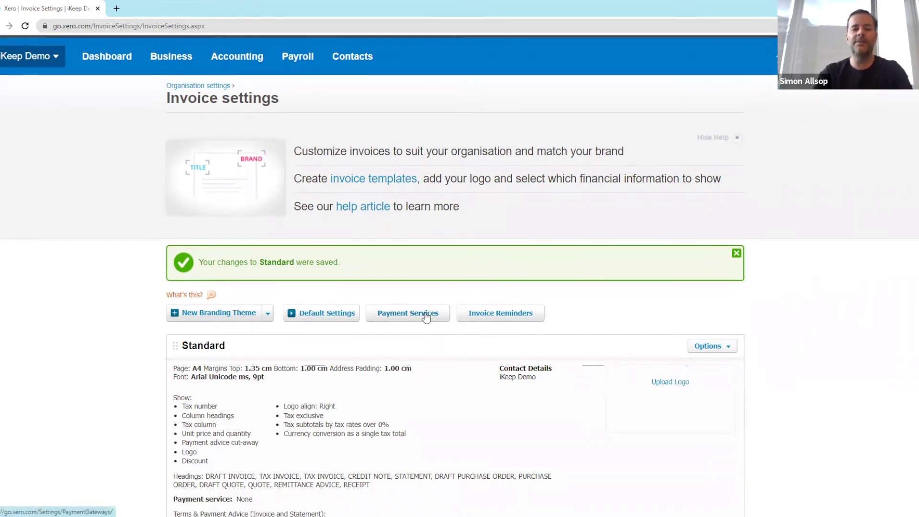
# Start Stripe credit and debit card setup from Payment Services (1.75% + 30c pricing)
pyautogui.click(426, 317)
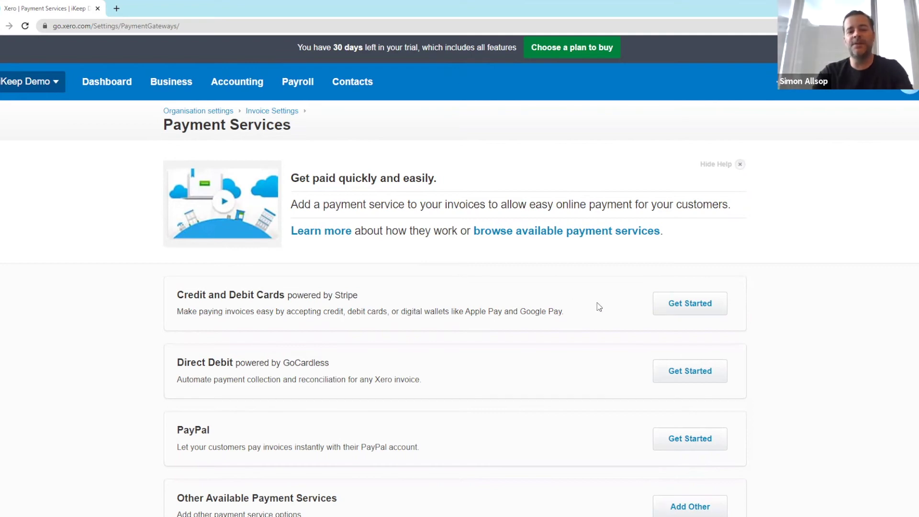
pyautogui.click(701, 307)
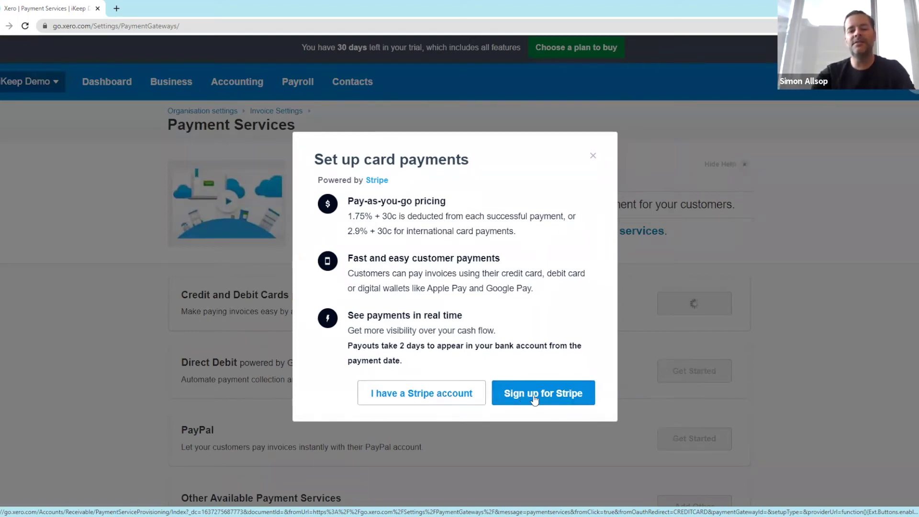
# Sign up for Stripe so it appears as setup incomplete with Credit and Debit Cards pending
pyautogui.click(557, 399)
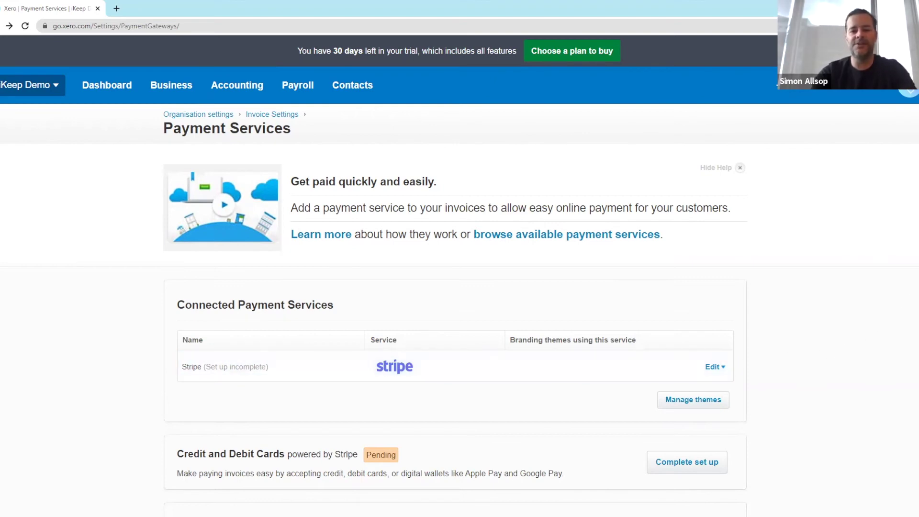
pyautogui.scroll(-1, 459, 287)
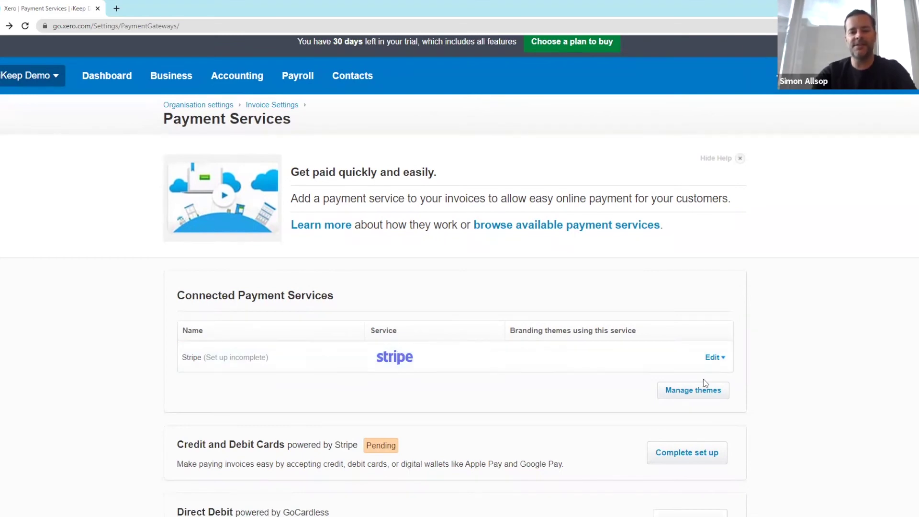
pyautogui.click(713, 358)
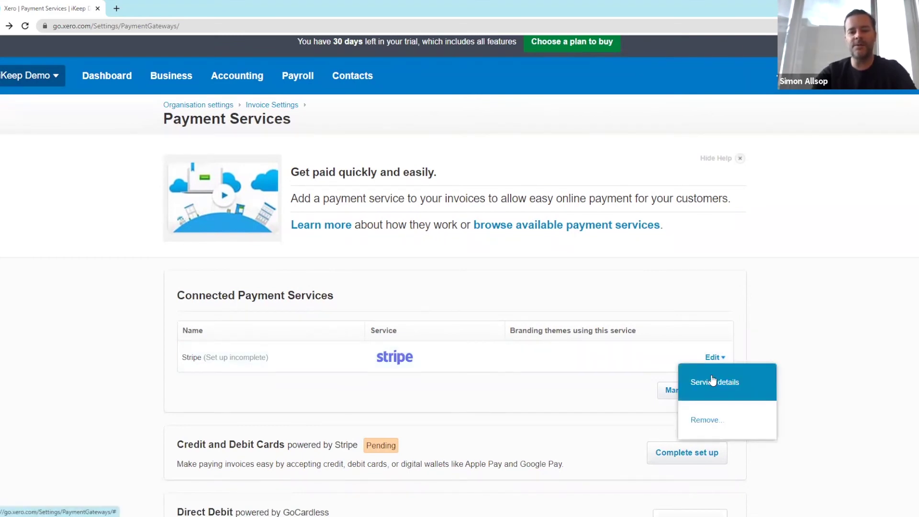
pyautogui.click(711, 379)
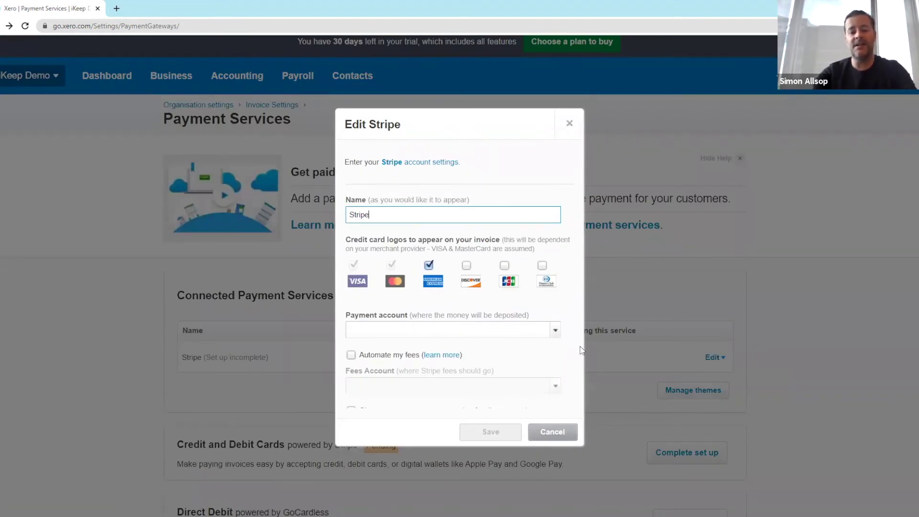
pyautogui.click(555, 330)
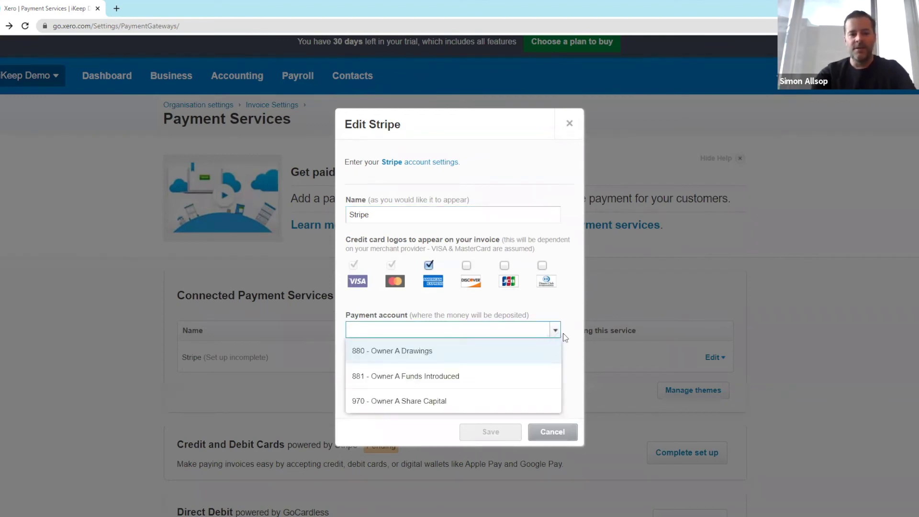
pyautogui.click(555, 330)
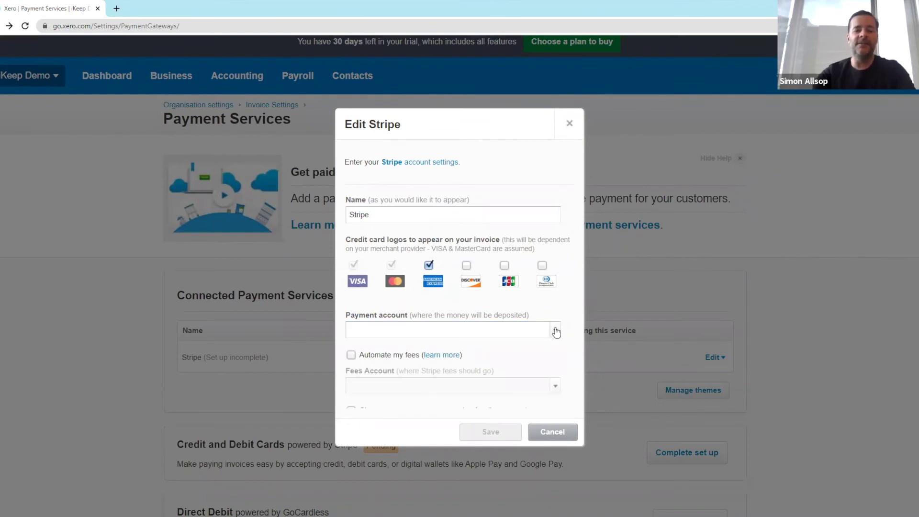
pyautogui.click(555, 330)
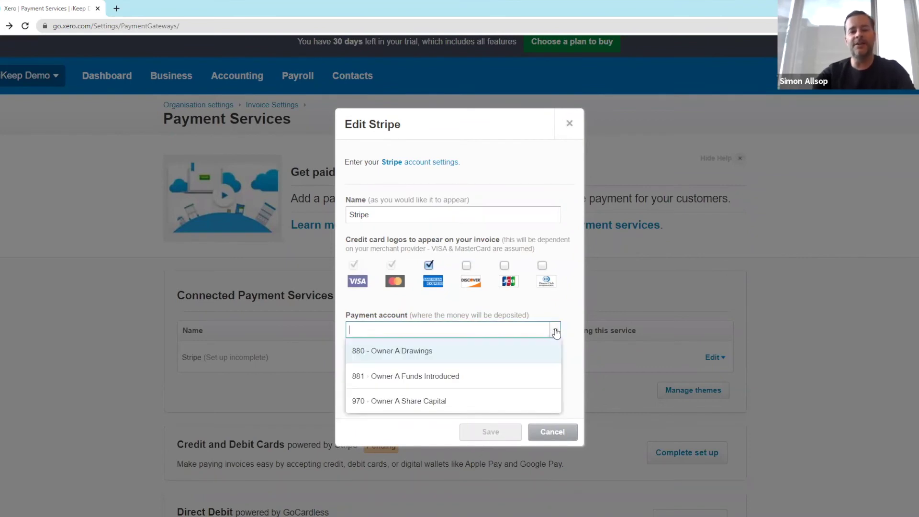
pyautogui.click(773, 312)
pyautogui.scroll(-1, 773, 312)
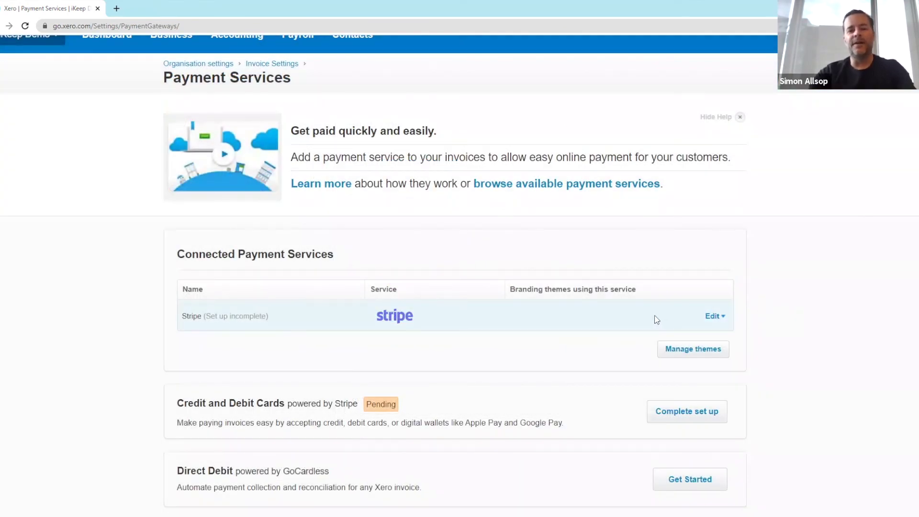
# Make Stripe deposit into Business Account and automatically record fees in 404 - Bank Fees
pyautogui.click(714, 319)
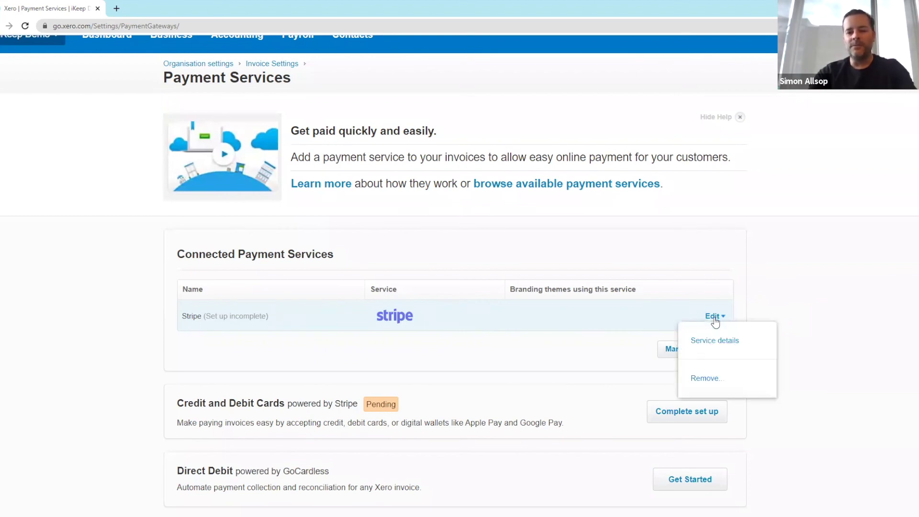
pyautogui.click(712, 342)
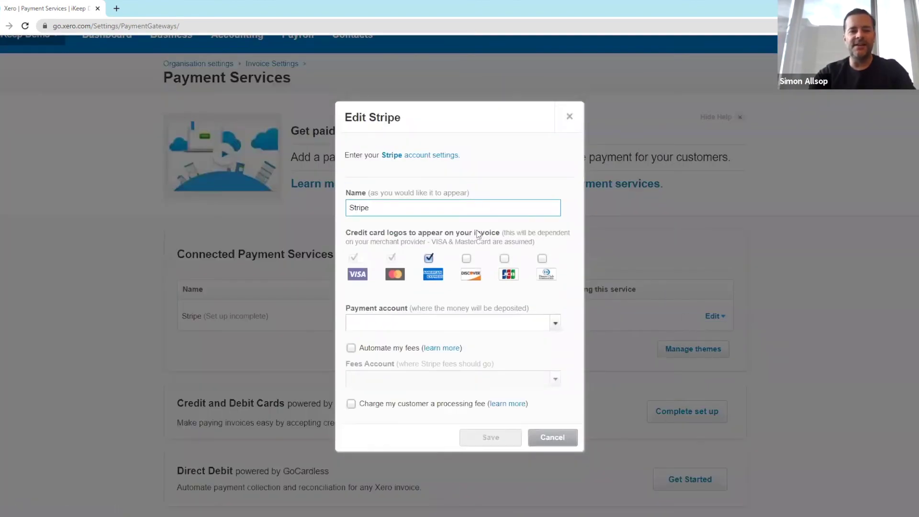
pyautogui.click(555, 326)
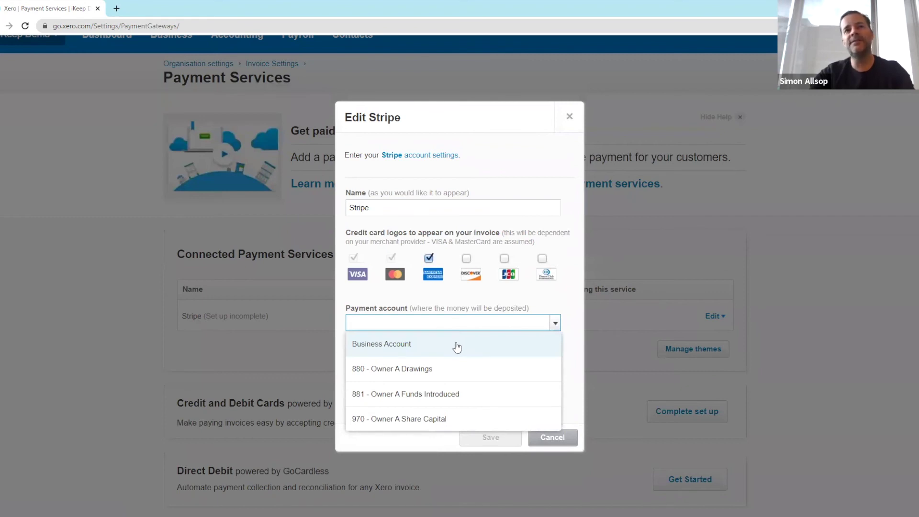
pyautogui.click(421, 350)
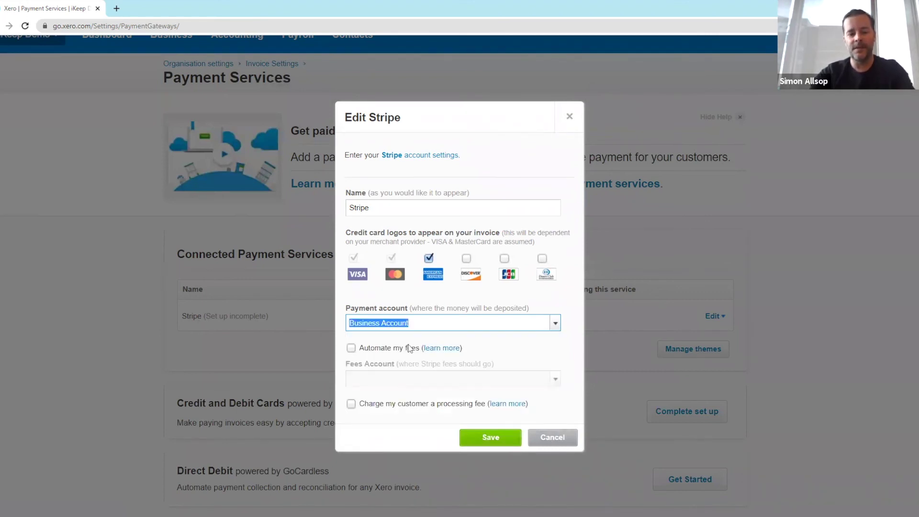
pyautogui.click(350, 349)
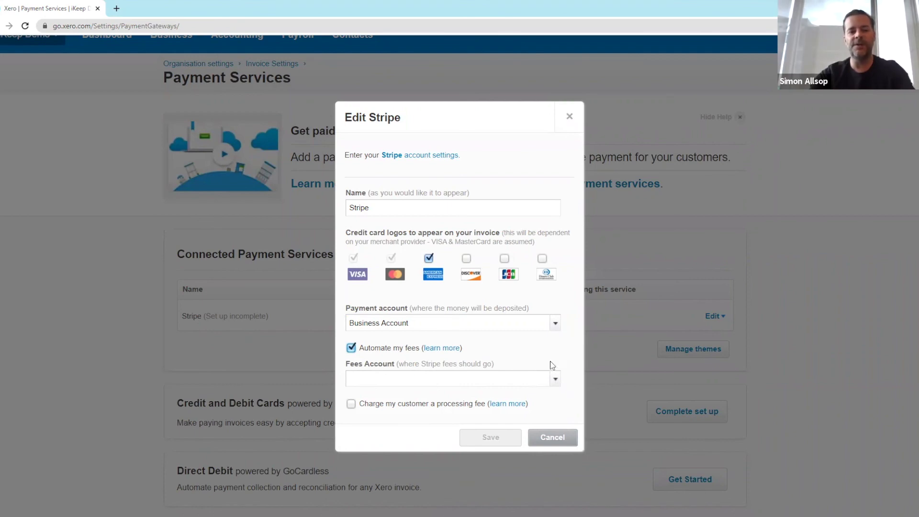
pyautogui.click(556, 380)
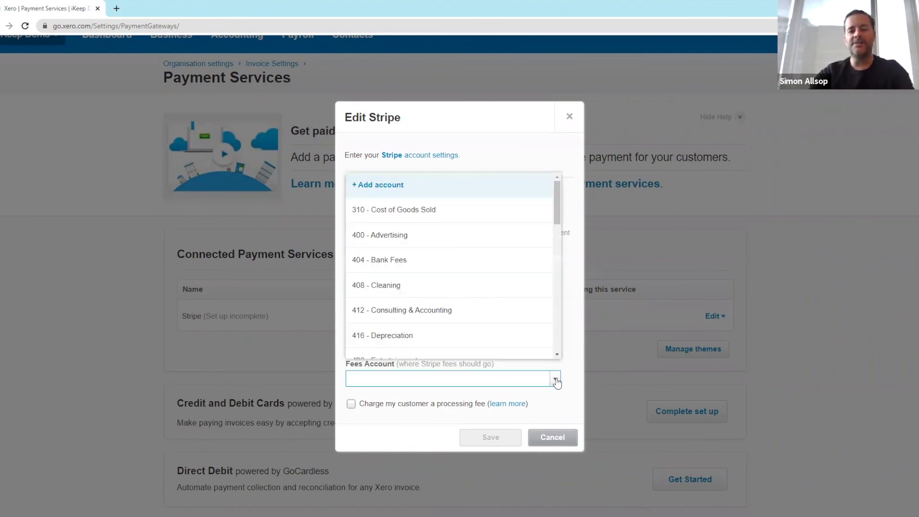
pyautogui.click(452, 261)
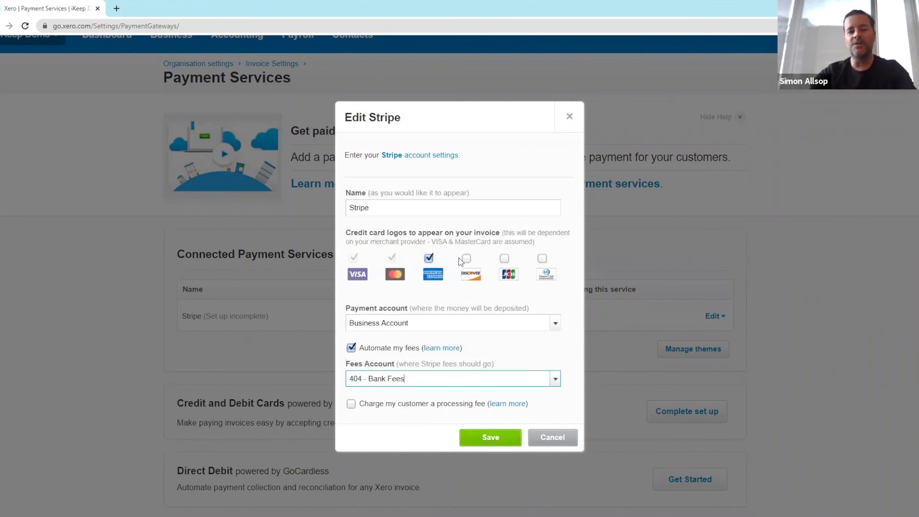
# Charge customers a 1.75% processing fee credited to 260 - Other Revenue, and save
pyautogui.click(351, 404)
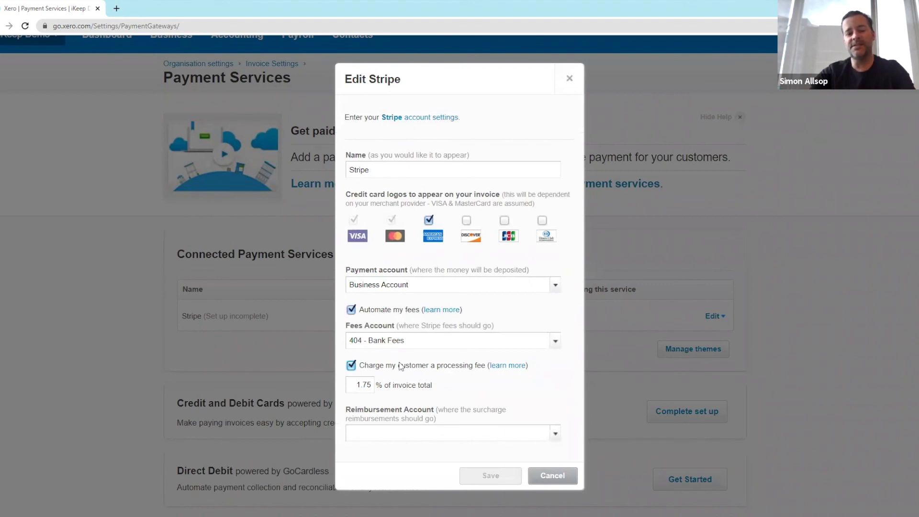
pyautogui.click(555, 435)
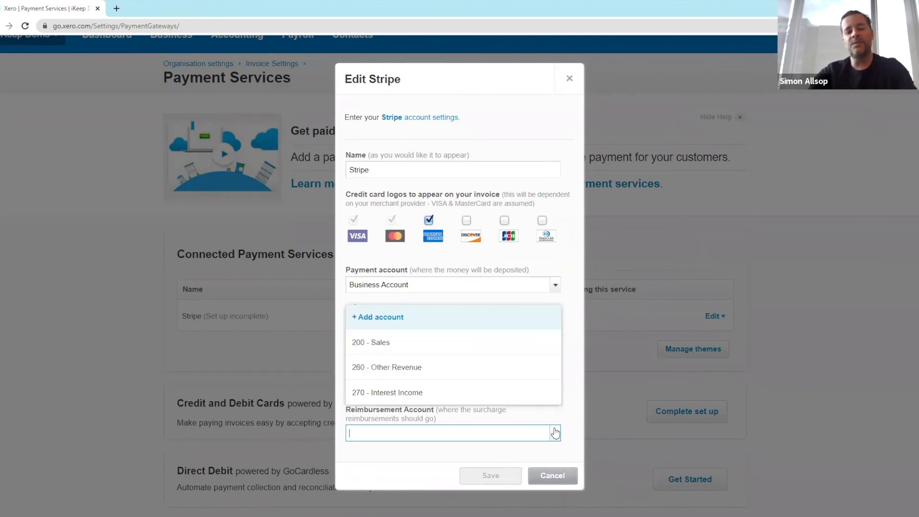
pyautogui.click(461, 369)
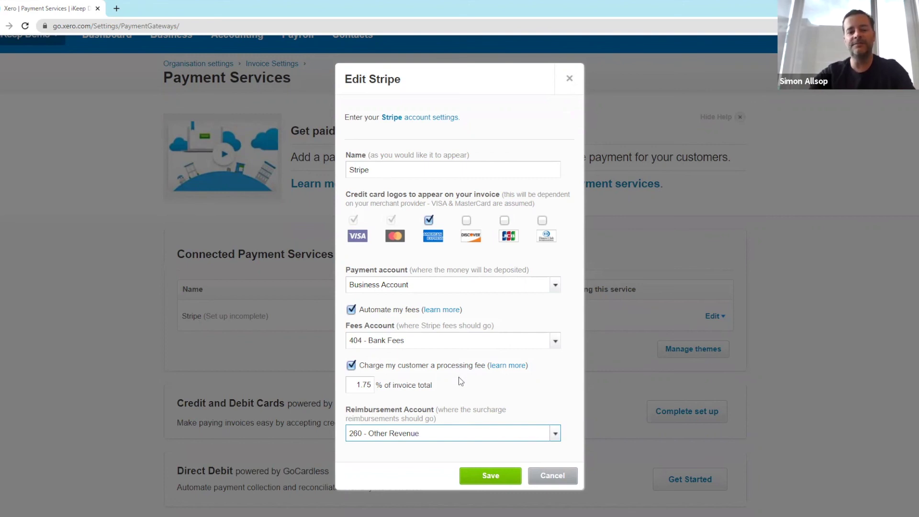
pyautogui.click(483, 404)
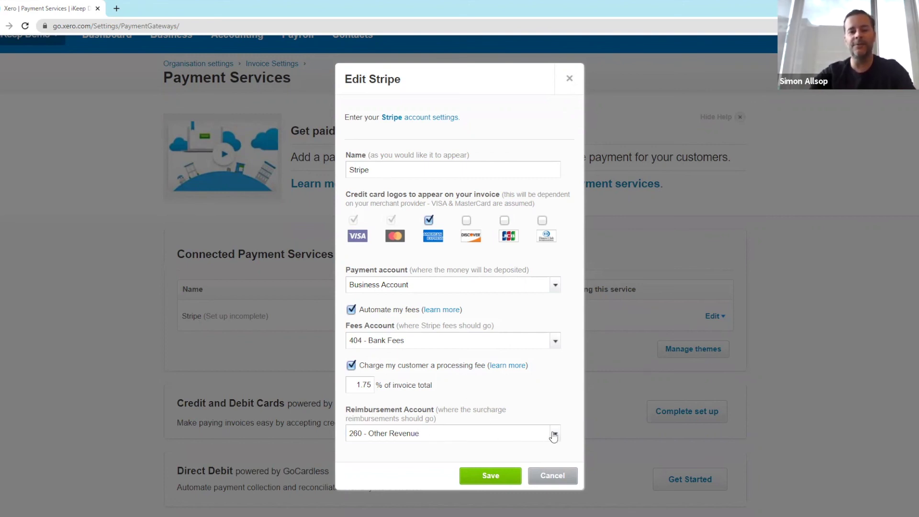
pyautogui.click(502, 477)
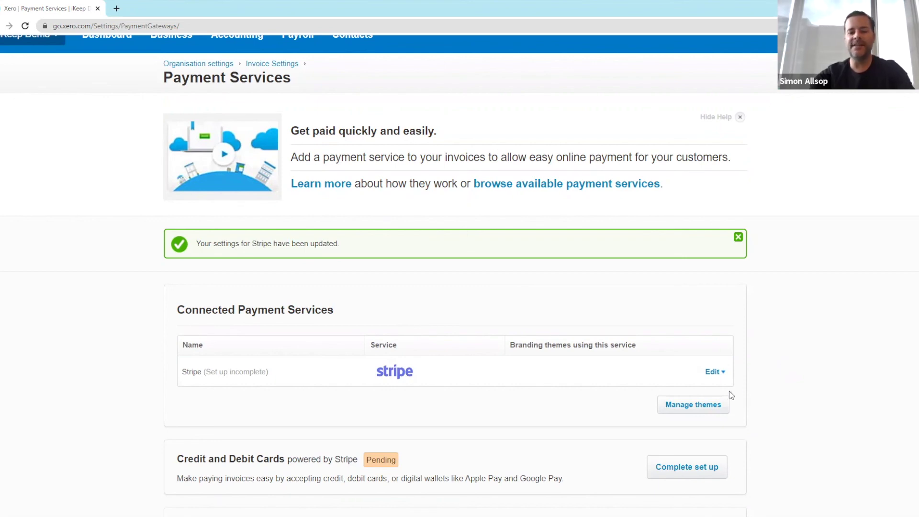
# Assign Stripe as the credit card service for the Standard branding theme
pyautogui.click(683, 407)
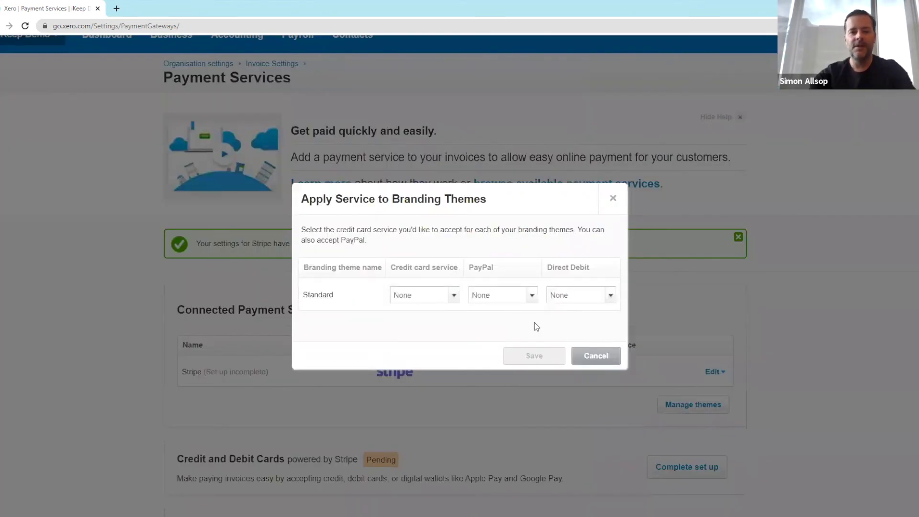
pyautogui.click(453, 297)
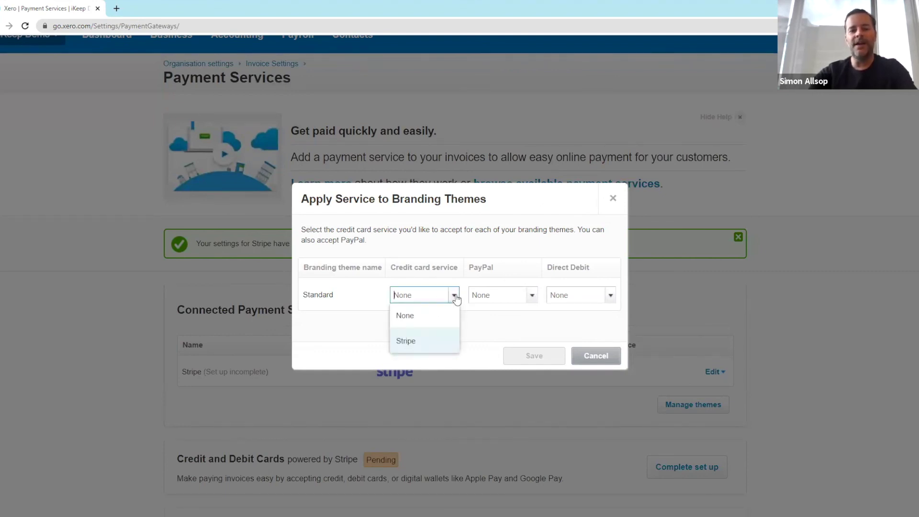
pyautogui.click(425, 342)
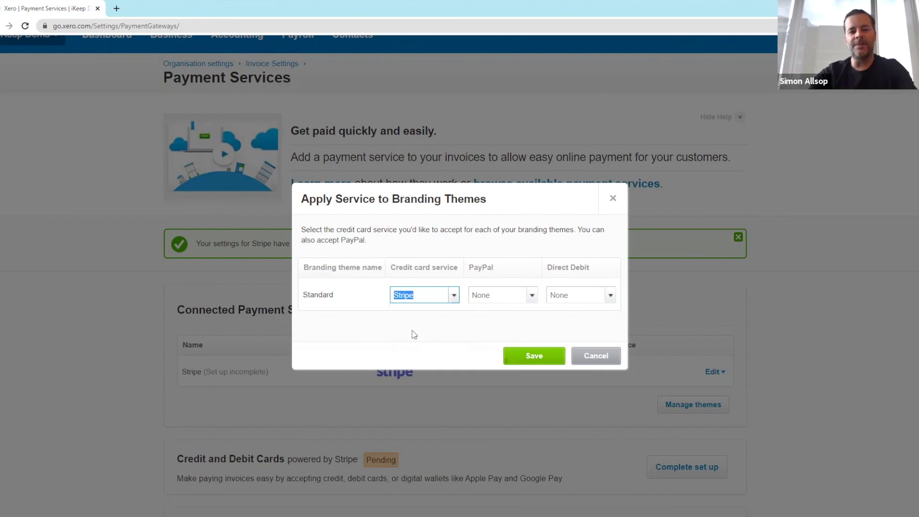